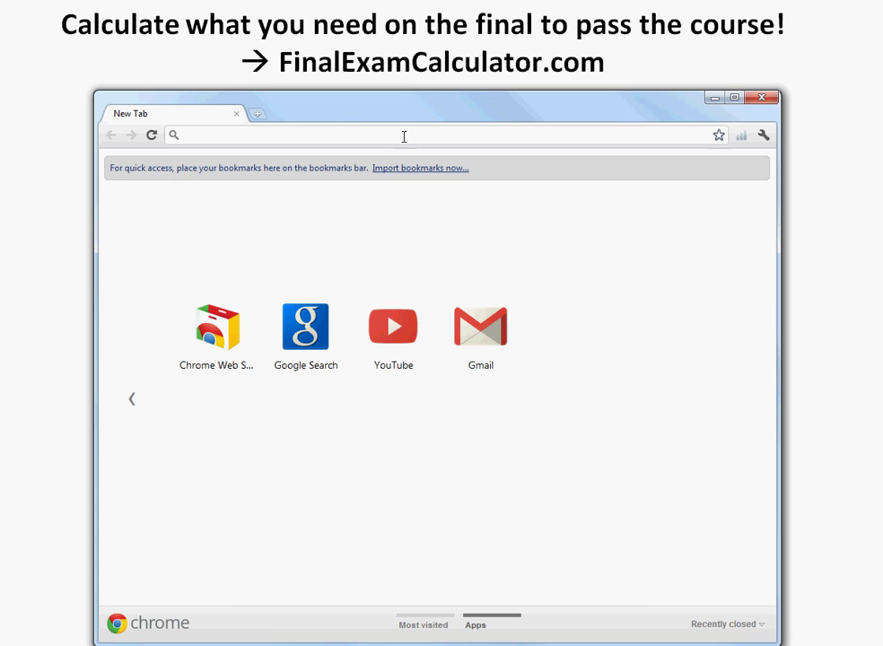
Load finalexamcalculator.com and scroll down to the Fail Safe Calculator form.
click(402, 134)
text(finalexamcalculator.com)
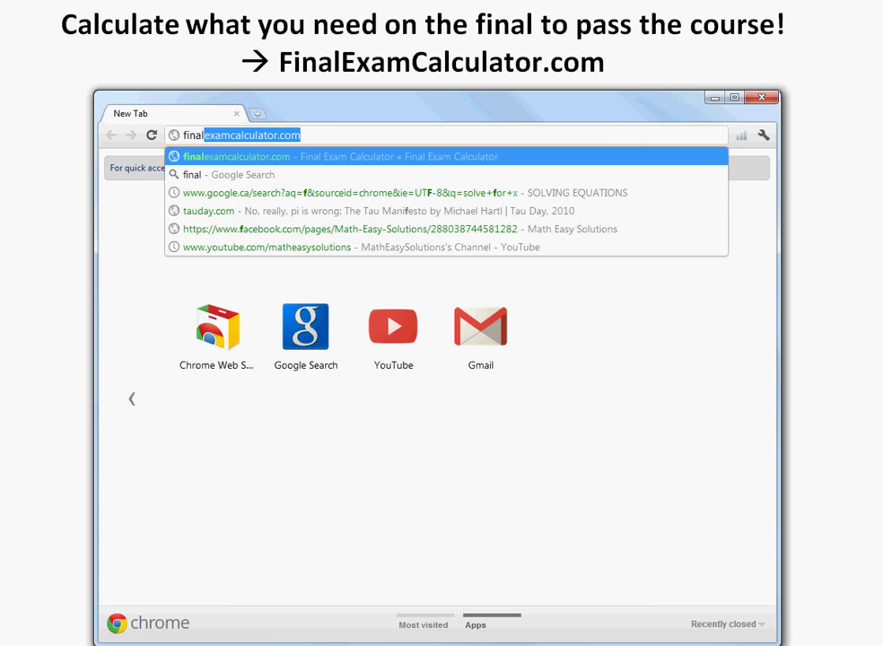
key(Return)
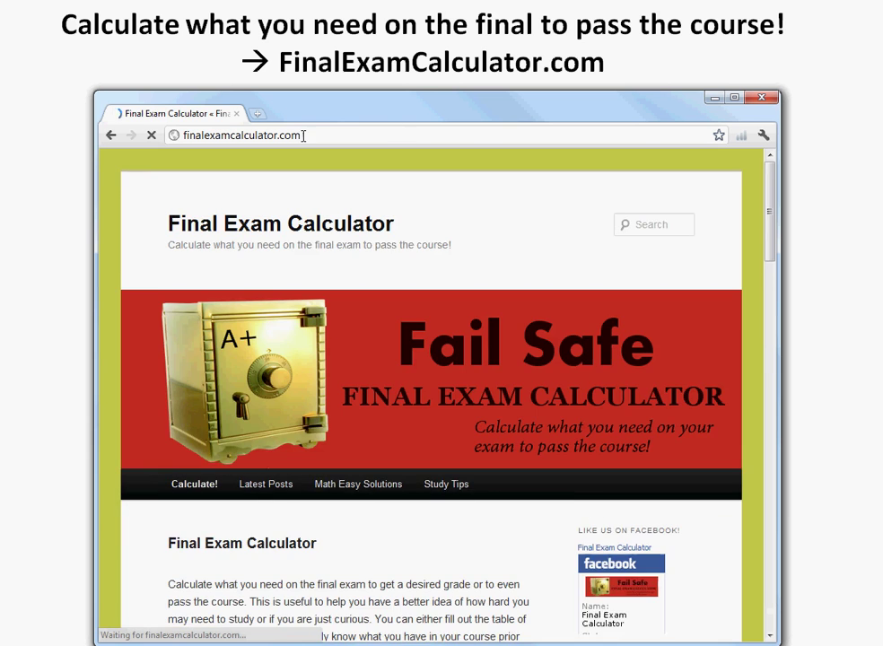
scroll(472, 218, down, 2)
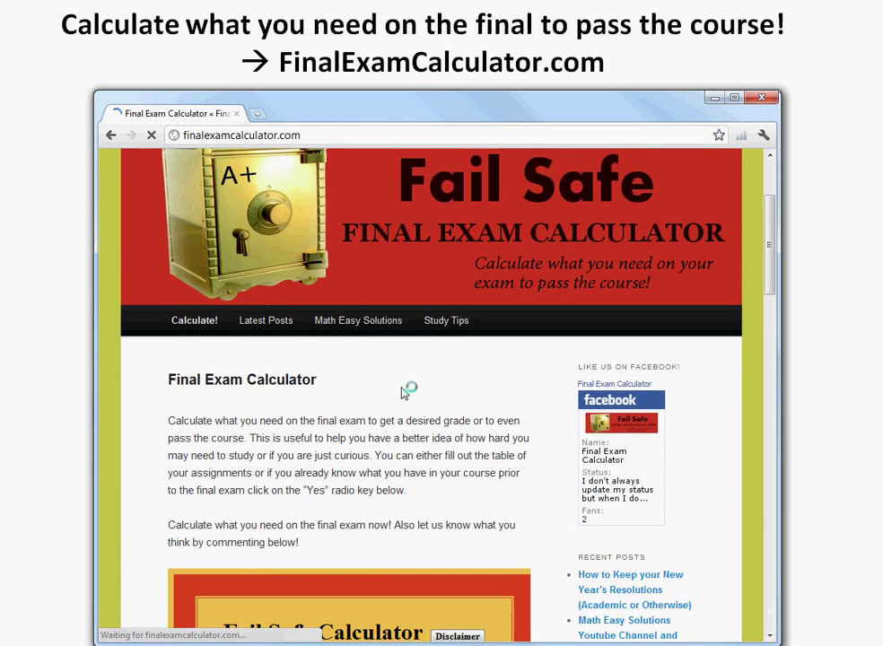
scroll(410, 390, down, 3)
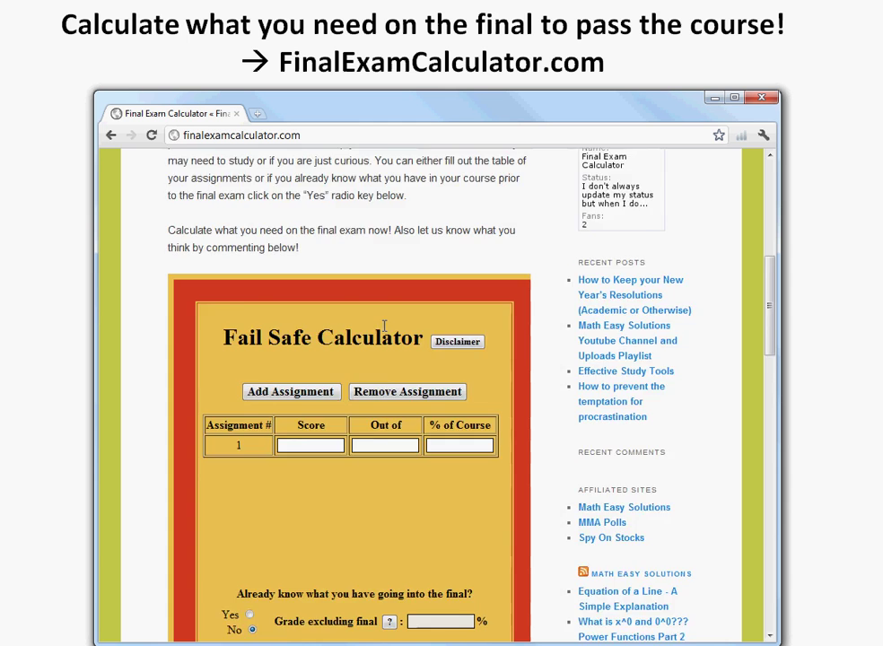
scroll(402, 203, down, 1)
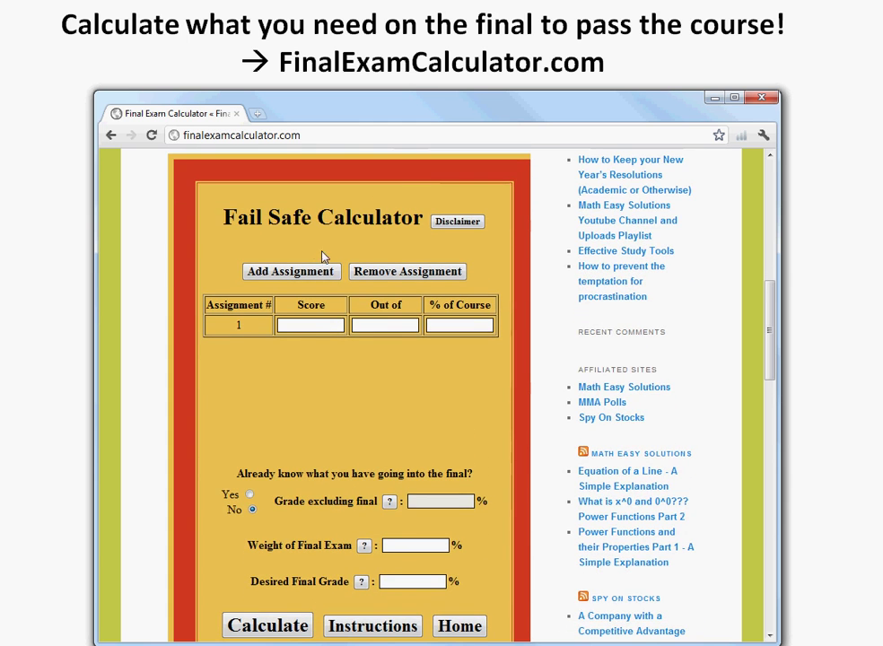
scroll(367, 313, up, 1)
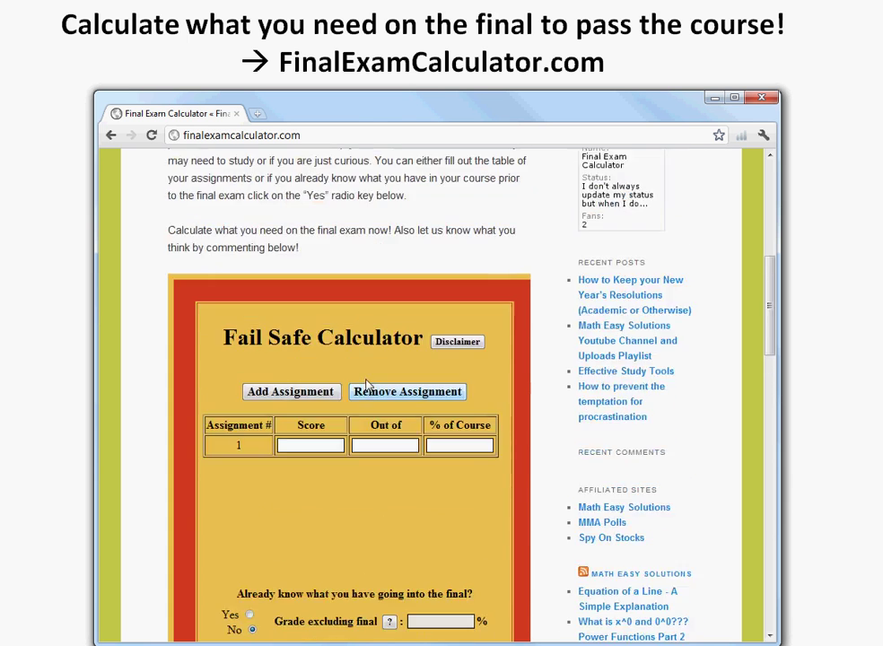
scroll(367, 313, down, 1)
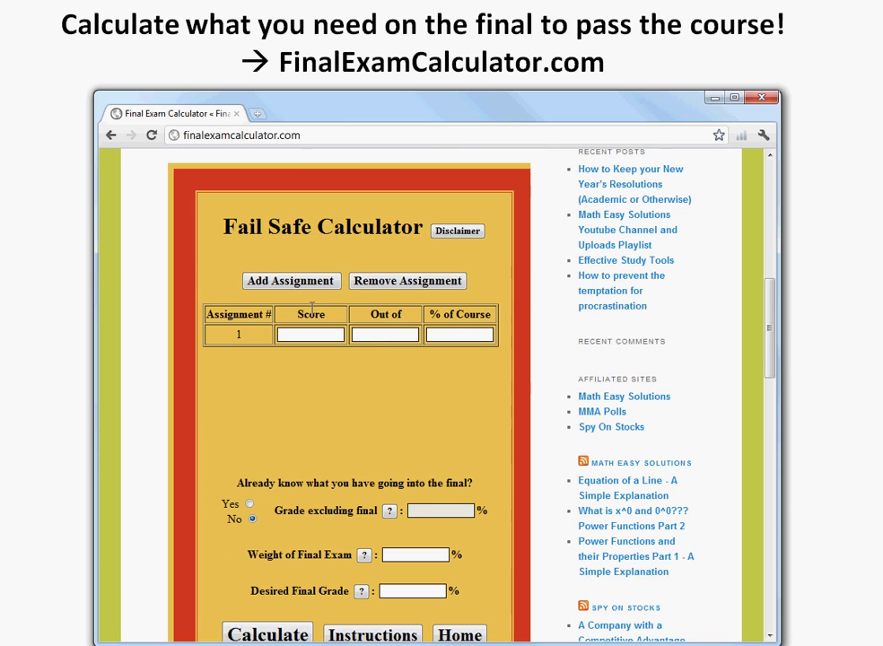
Add two assignment rows and enter the first assignment as 20/25 worth 15%.
click(318, 337)
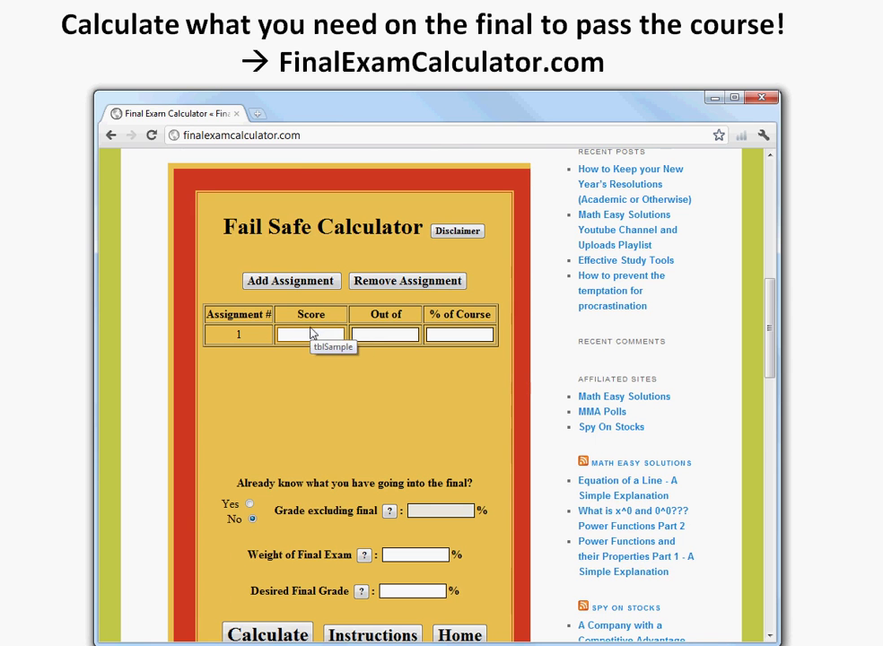
click(316, 284)
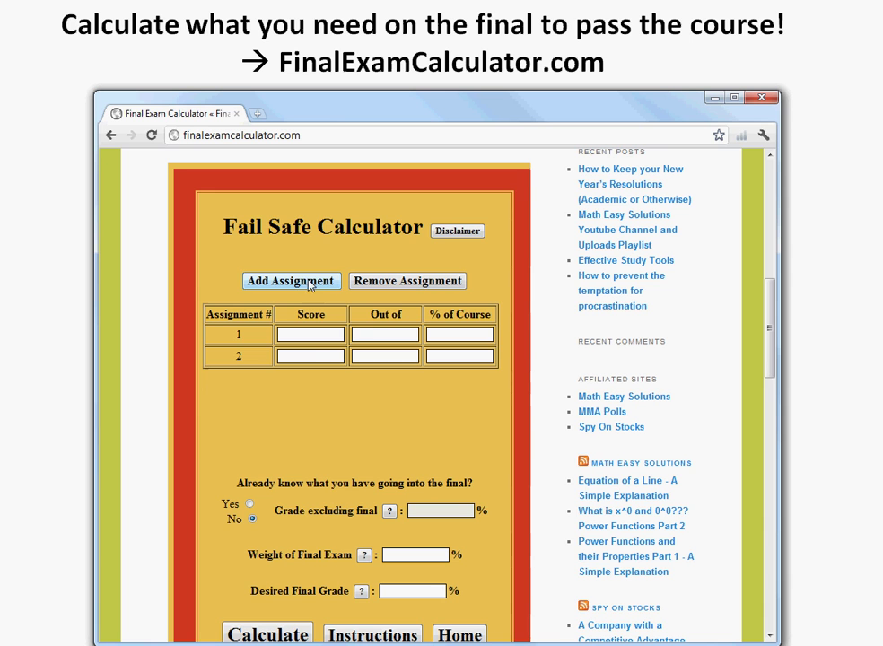
click(315, 284)
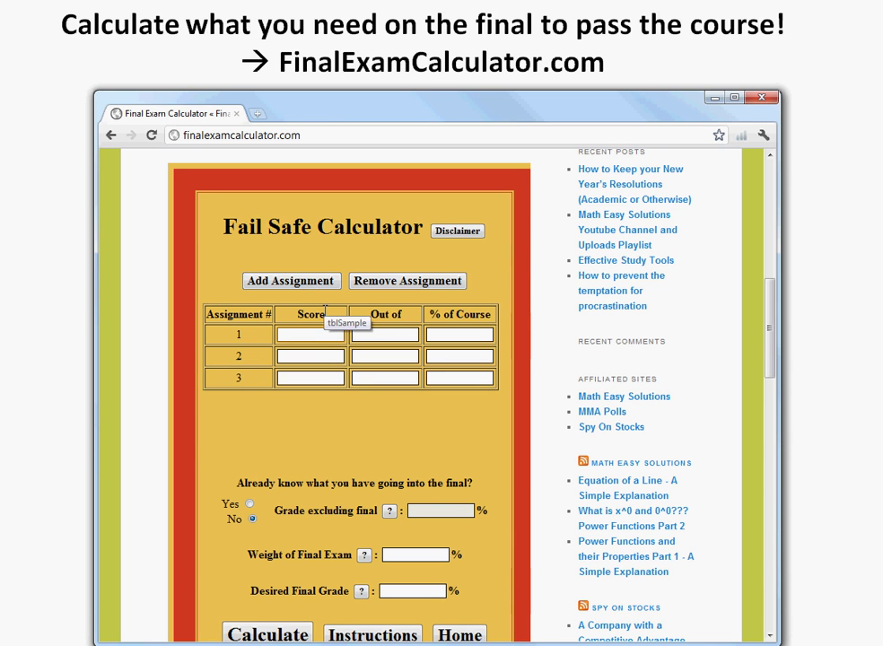
text(25)
key(BackSpace)
text(0)
key(Tab)
text(25)
key(Tab)
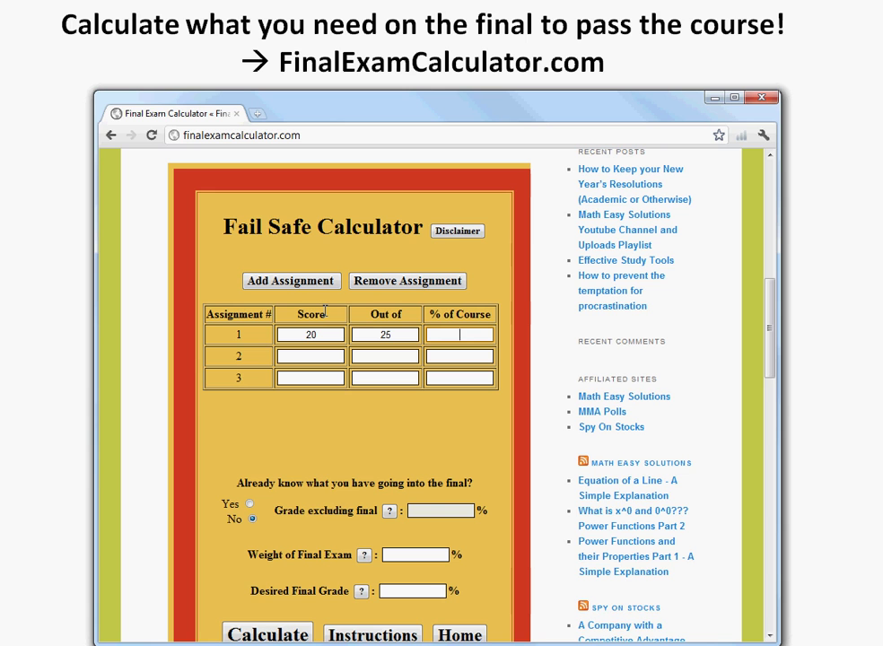
text(15)
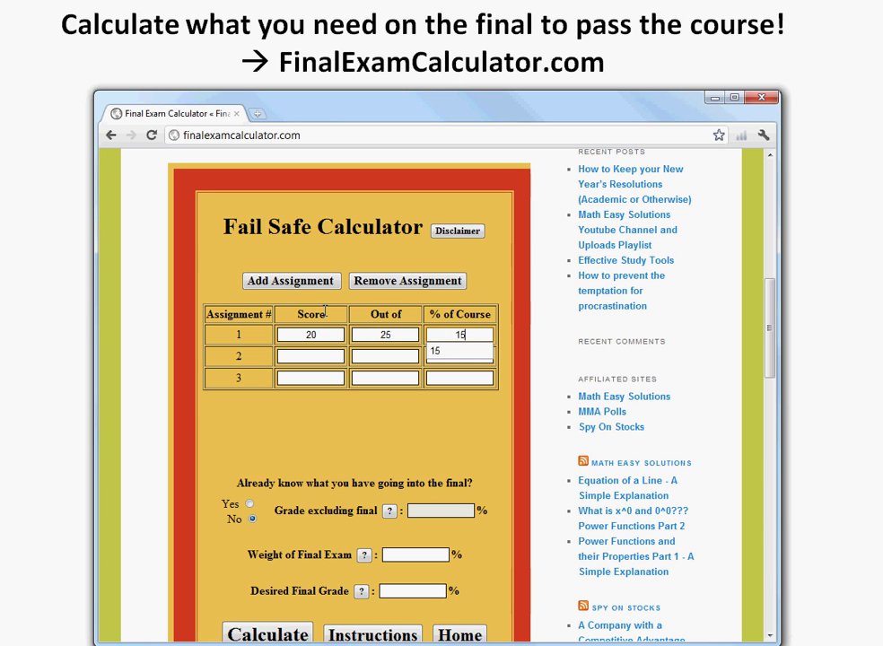
Enter the second assignment as 35/43 worth 15%.
key(Tab)
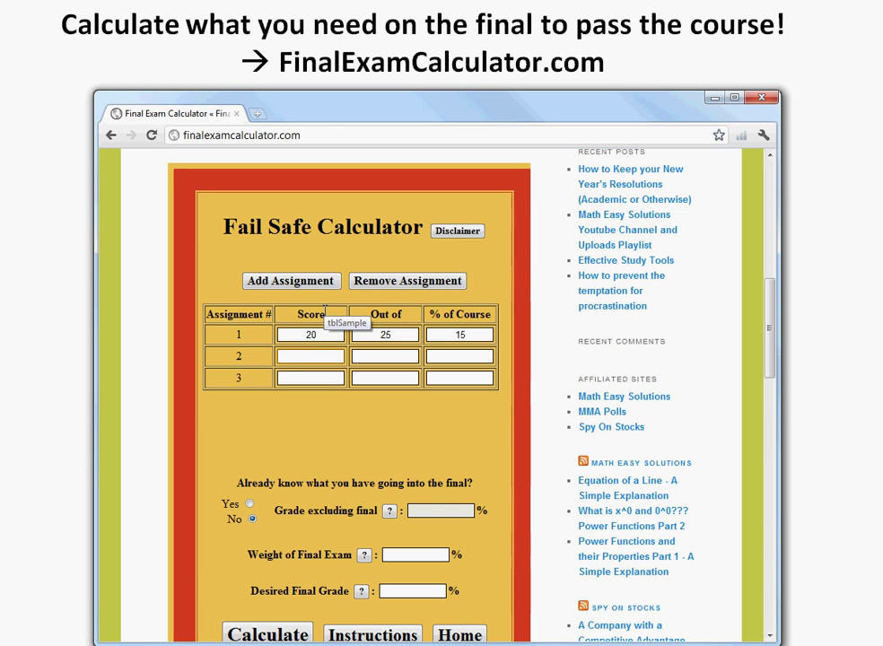
text(35)
key(Tab)
text(43)
key(Tab)
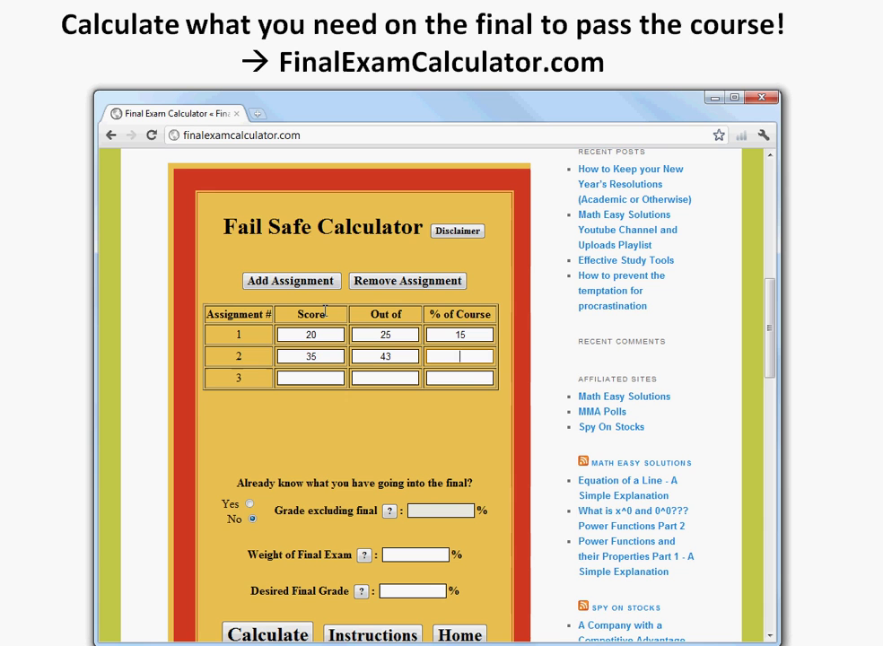
text(15)
key(Tab)
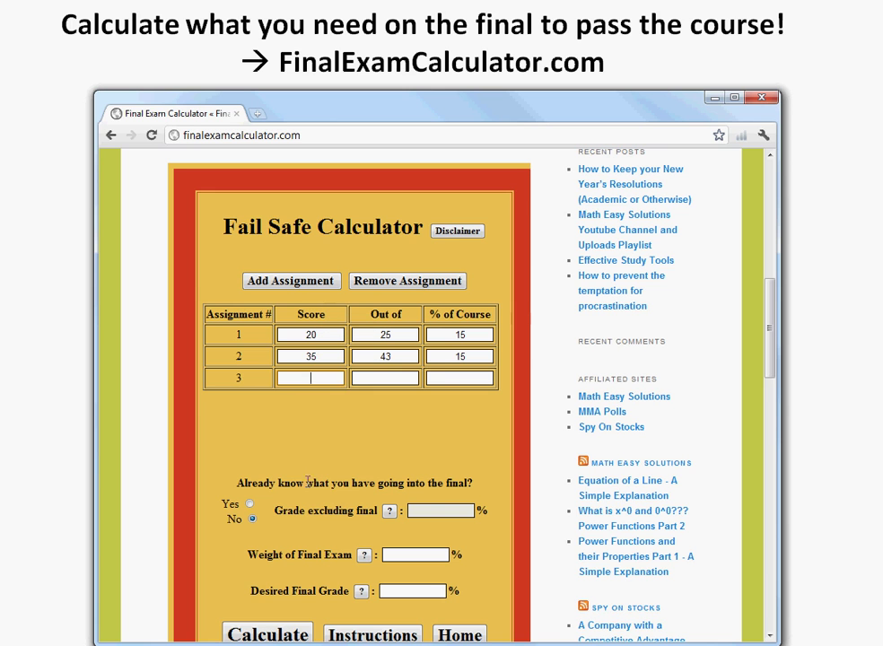
Enter the third assignment as 30/40 worth 20%.
text(30)
key(Tab)
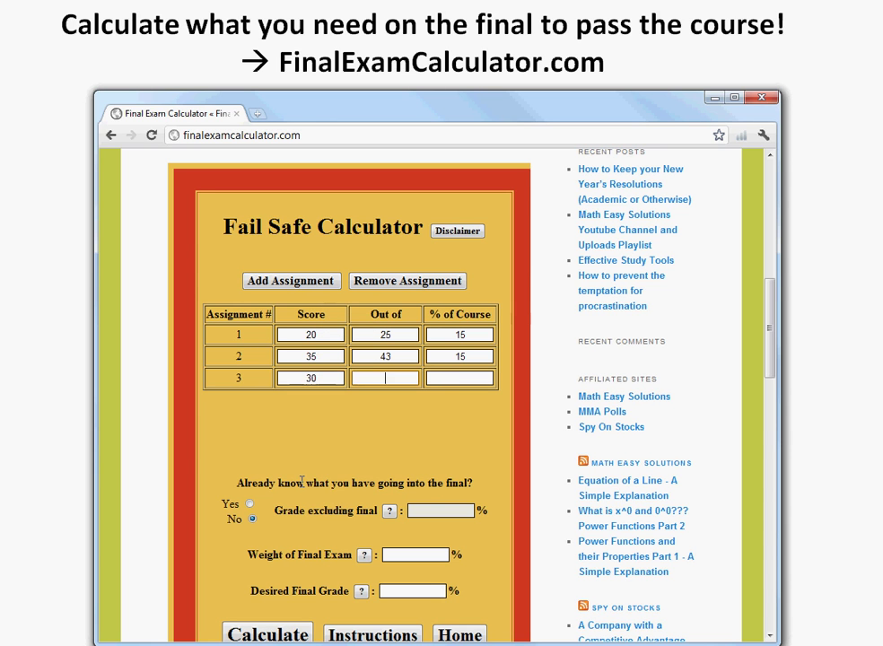
text(40)
key(Tab)
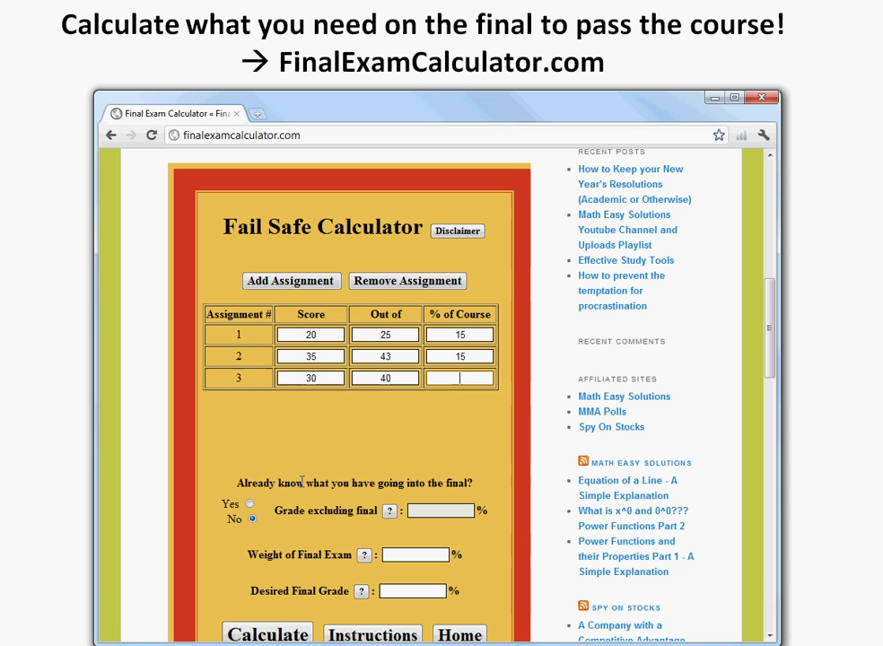
text(20)
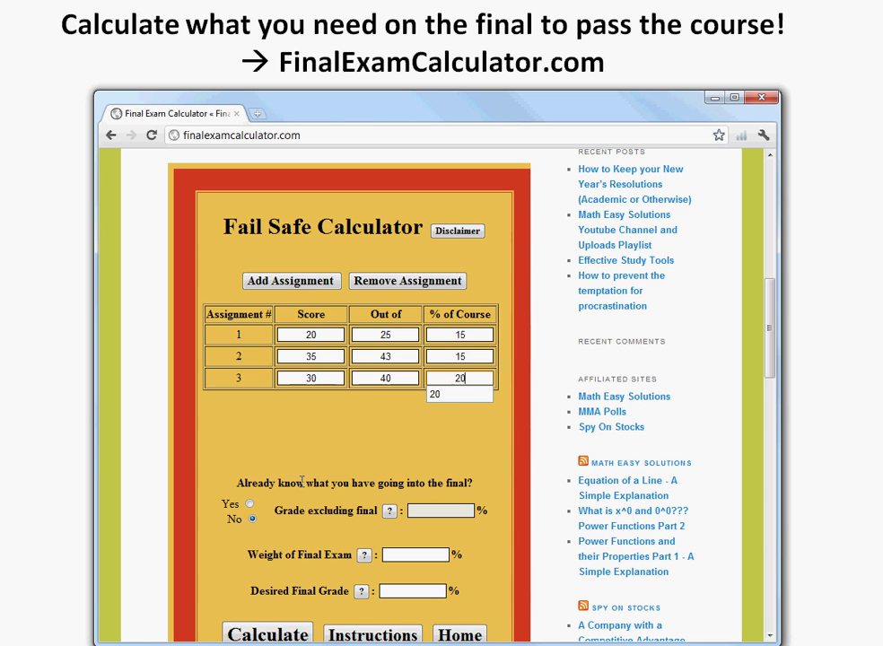
Calculate with the three assignments and set Weight of Final Exam to 50%.
click(398, 427)
scroll(400, 453, down, 1)
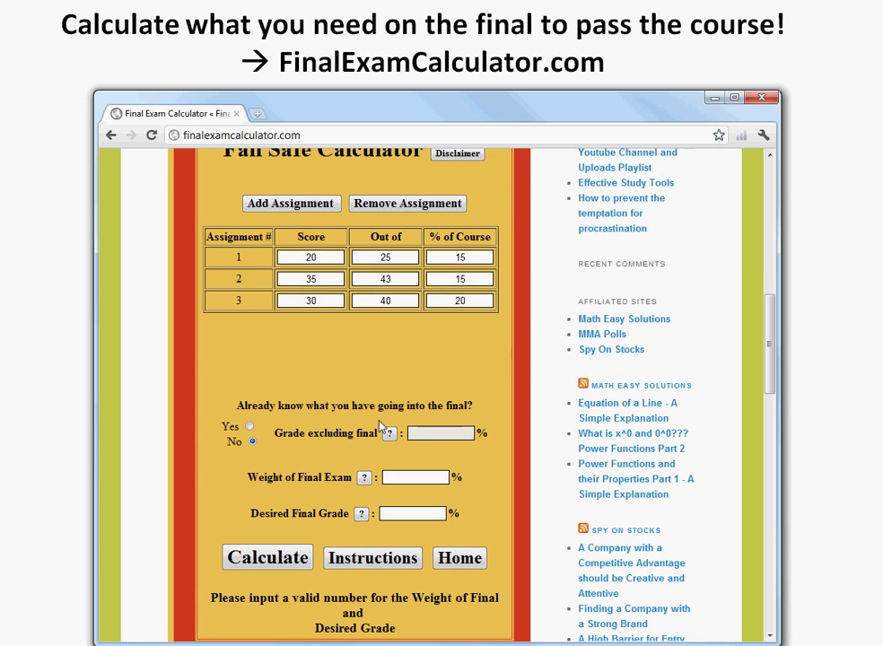
scroll(238, 426, down, 1)
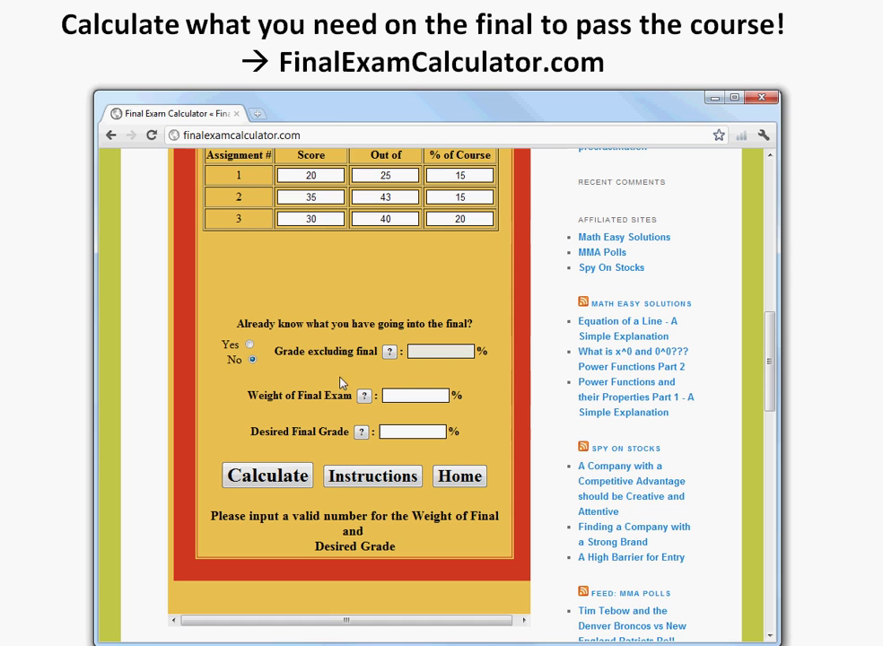
click(414, 394)
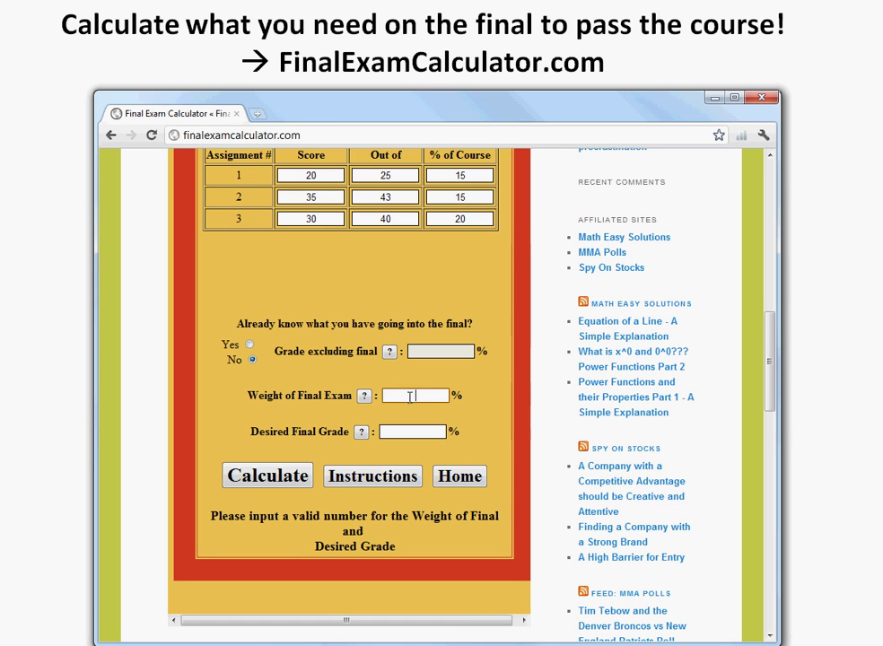
text(50)
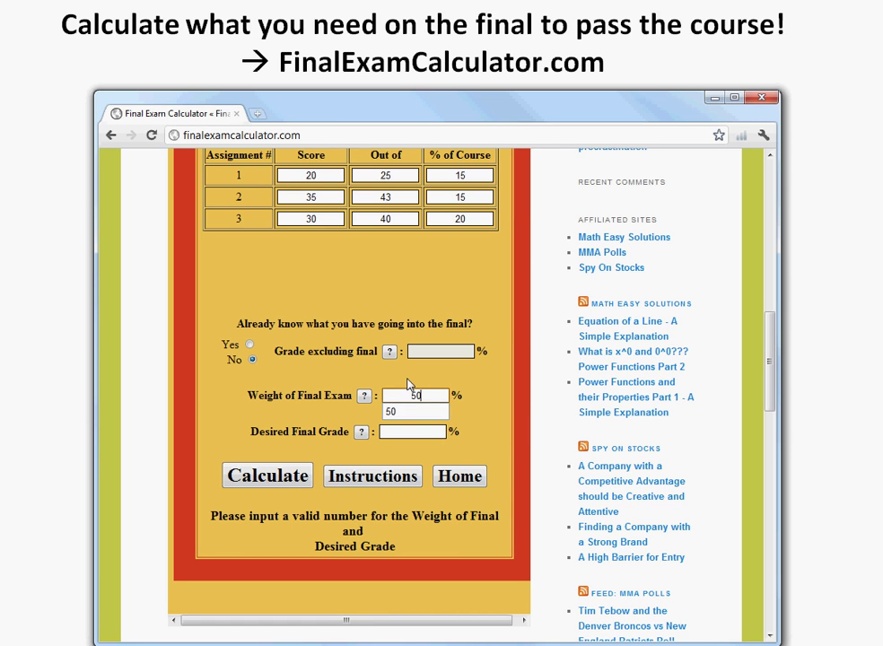
drag(457, 388, 475, 395)
click(485, 330)
scroll(481, 219, up, 1)
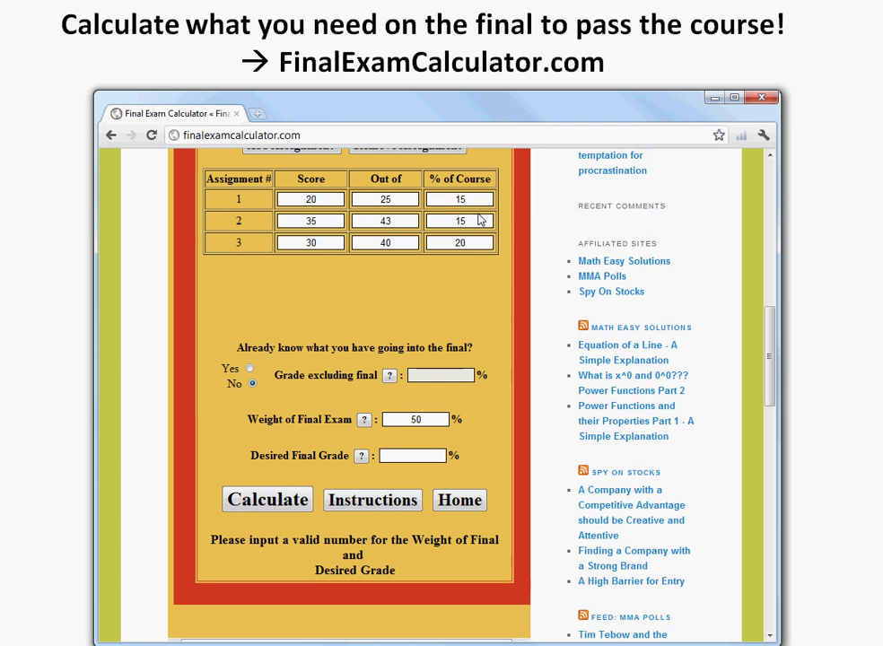
Set Desired Final Grade to 80%.
click(403, 461)
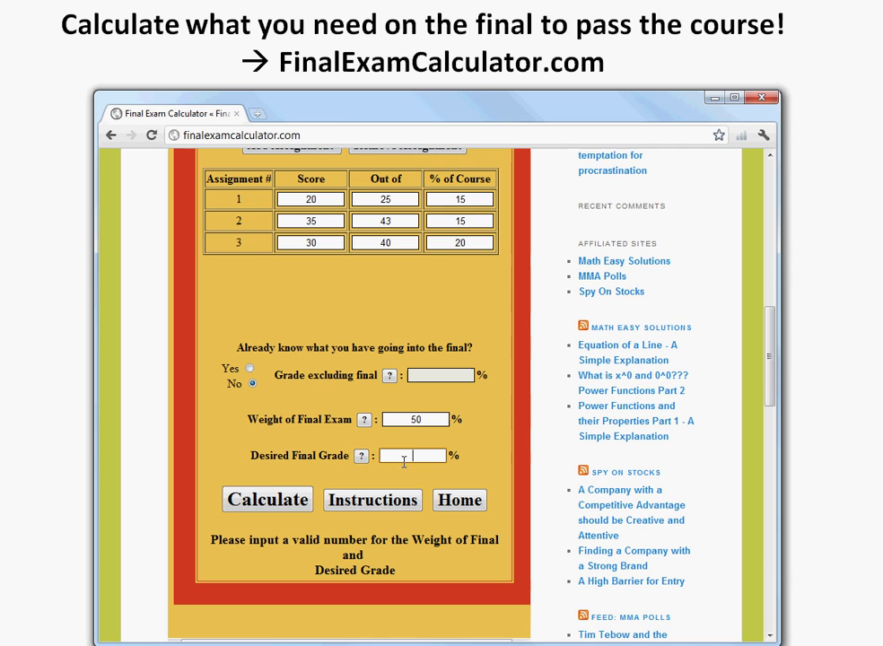
text(80)
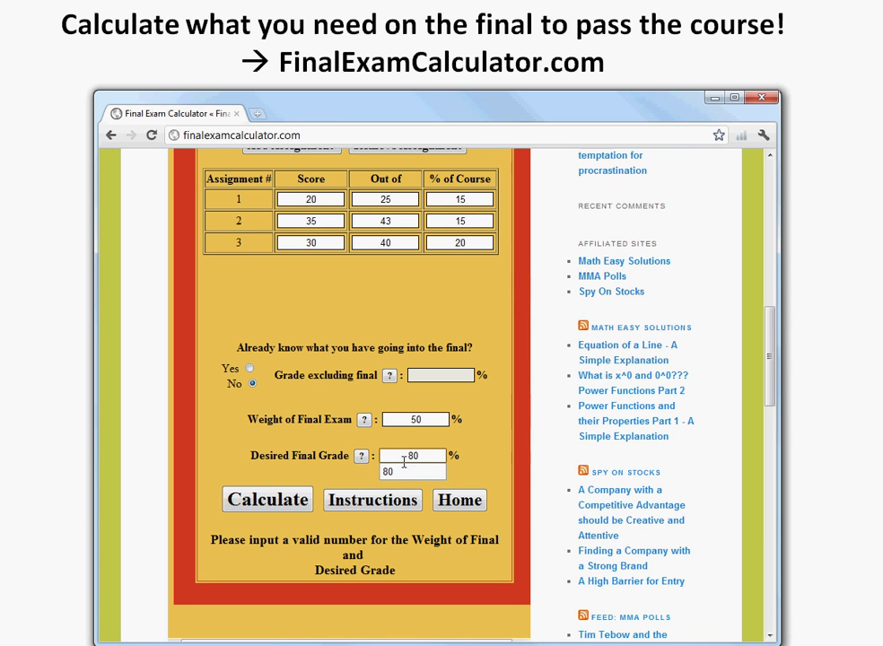
click(433, 470)
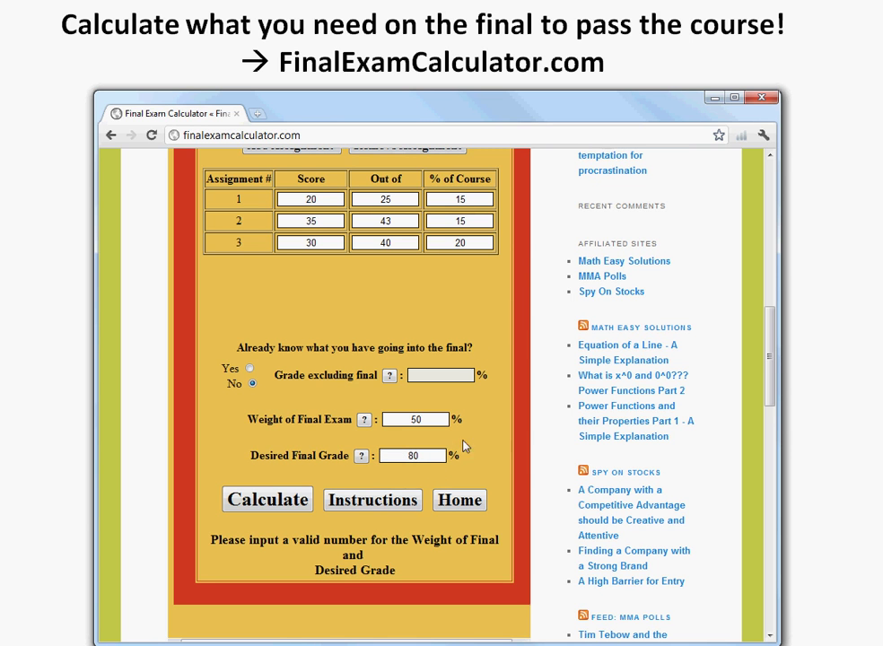
scroll(341, 341, up, 1)
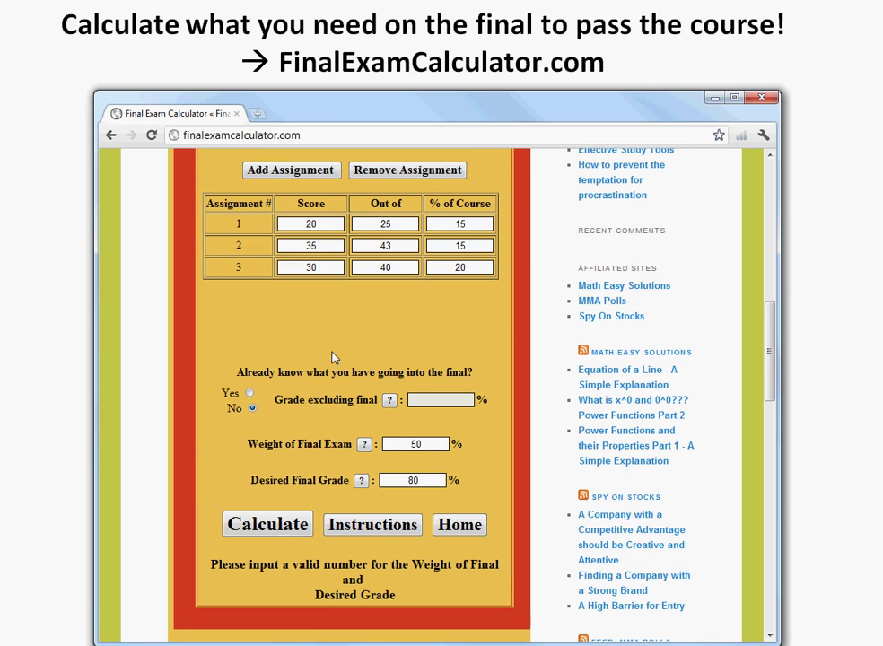
Calculate and point out the 81.58% needed grade and 21.58% minimum to pass.
click(291, 518)
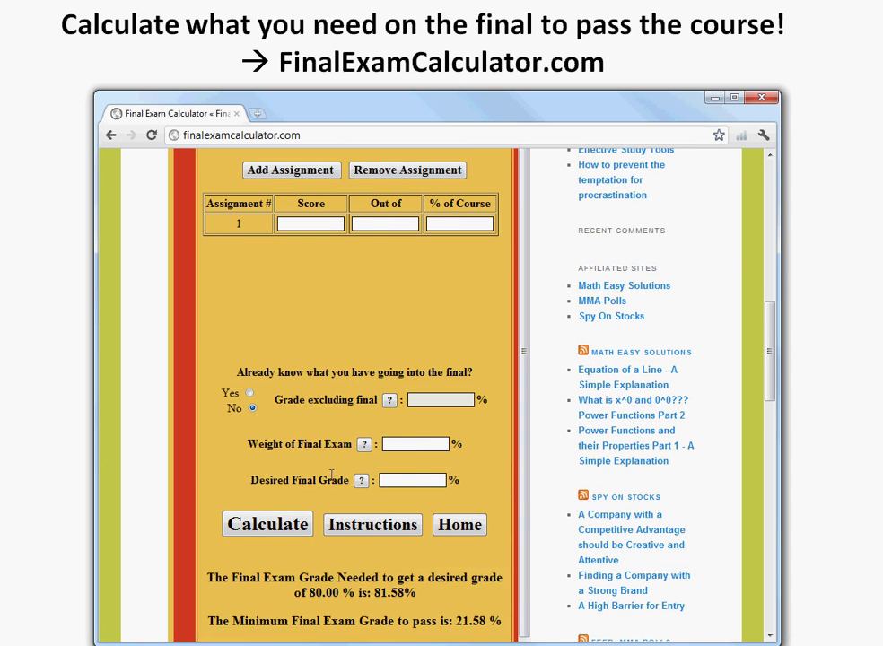
scroll(321, 398, down, 1)
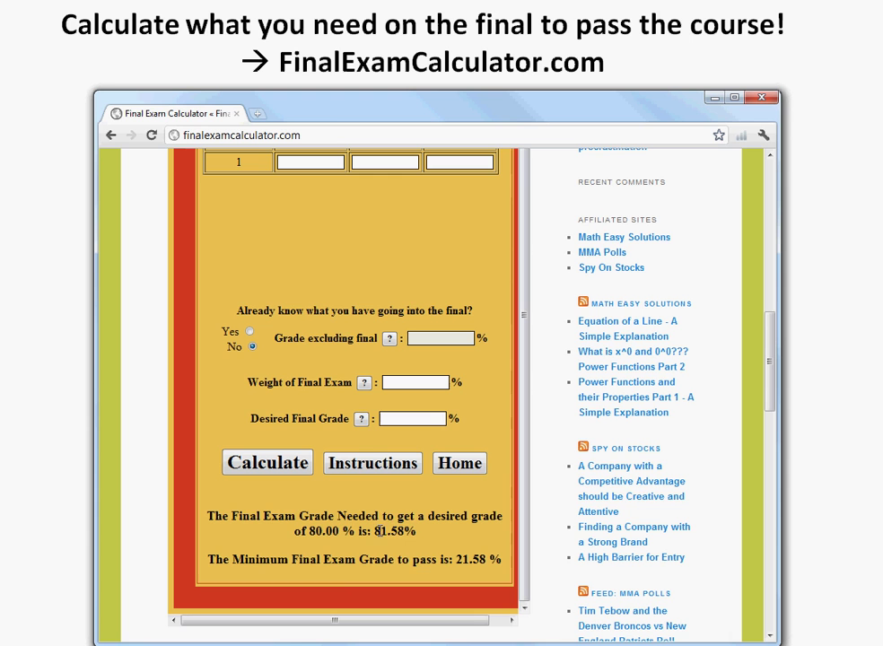
double_click(376, 530)
double_click(471, 559)
click(485, 561)
Highlight the 21.58% minimum passing grade in the results.
scroll(430, 551, down, 1)
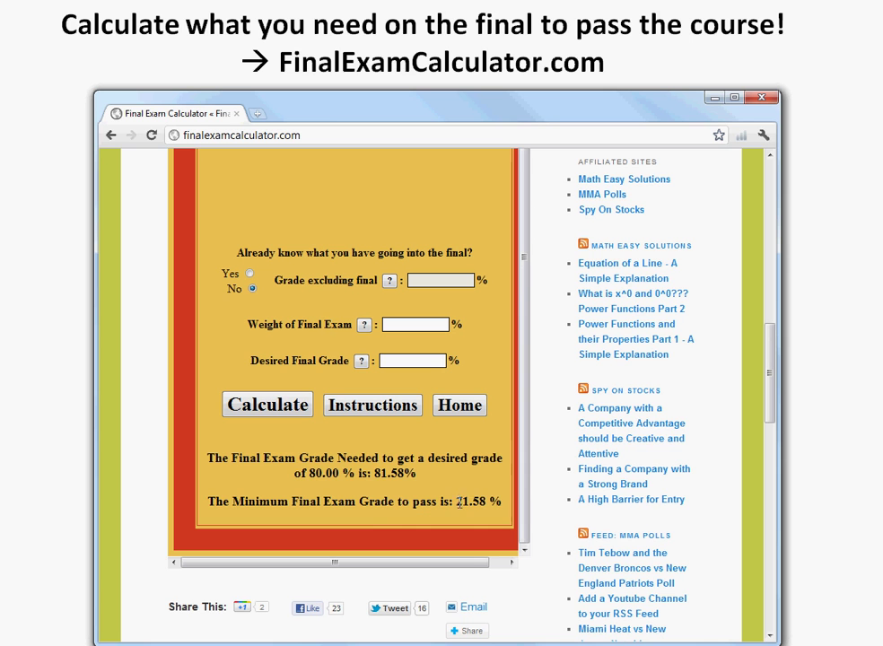
drag(456, 501, 486, 502)
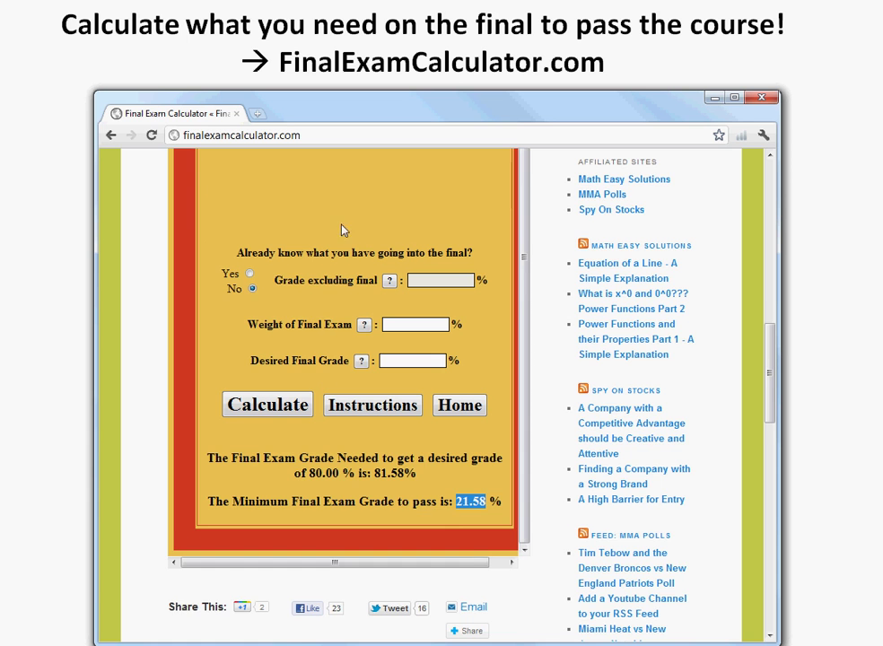
scroll(342, 231, up, 4)
scroll(351, 305, down, 1)
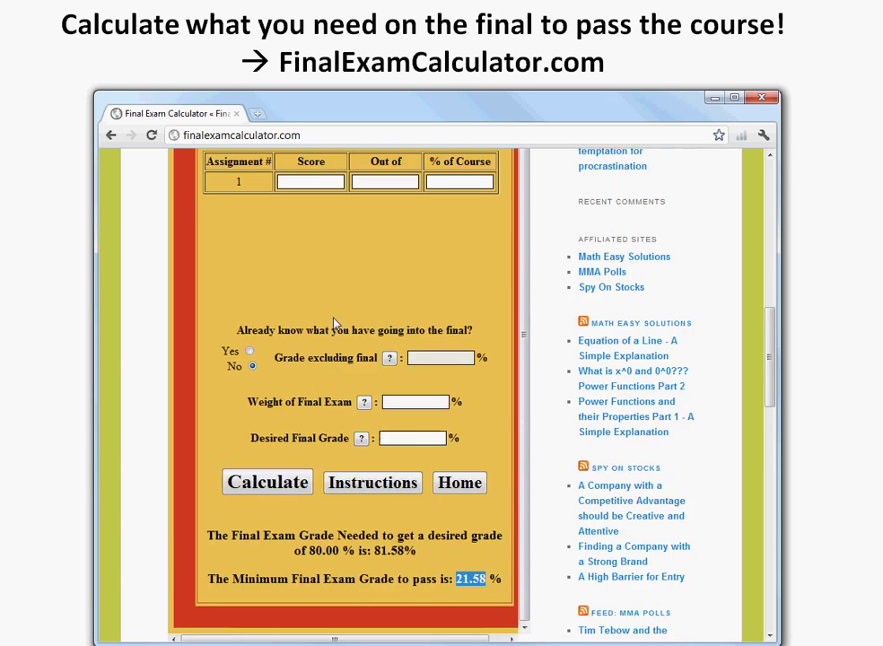
scroll(334, 323, down, 1)
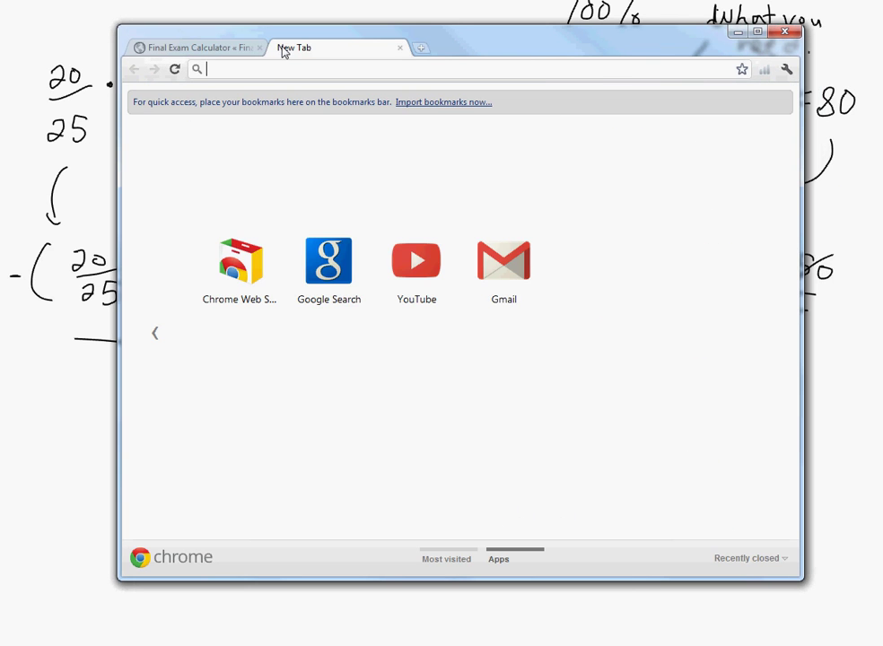
In Google Search with the browser shrunk, enter -(20/25*15+35/43*15+30/40*20-80)/50=.
click(330, 291)
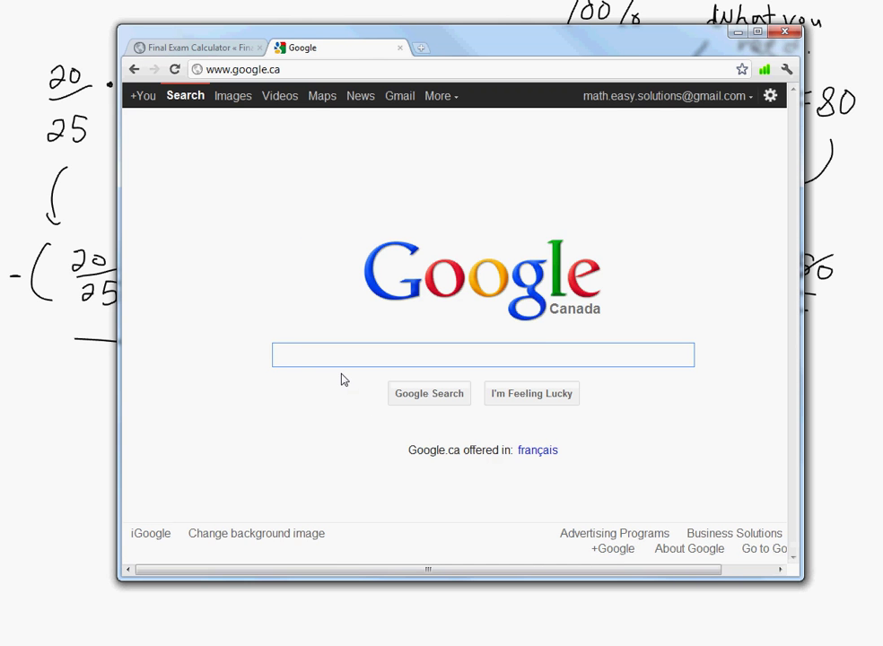
drag(466, 27, 489, 0)
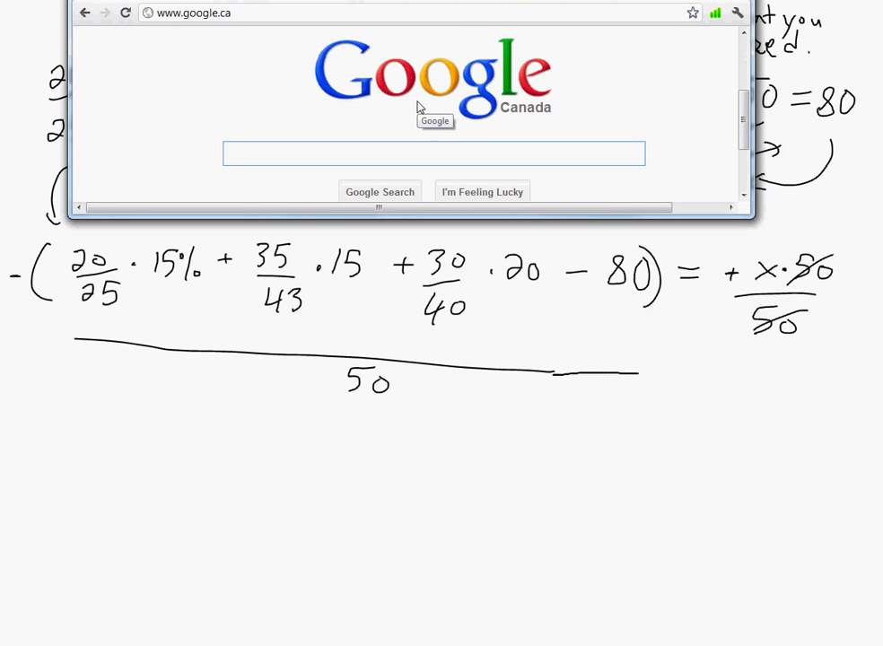
text(-(20)
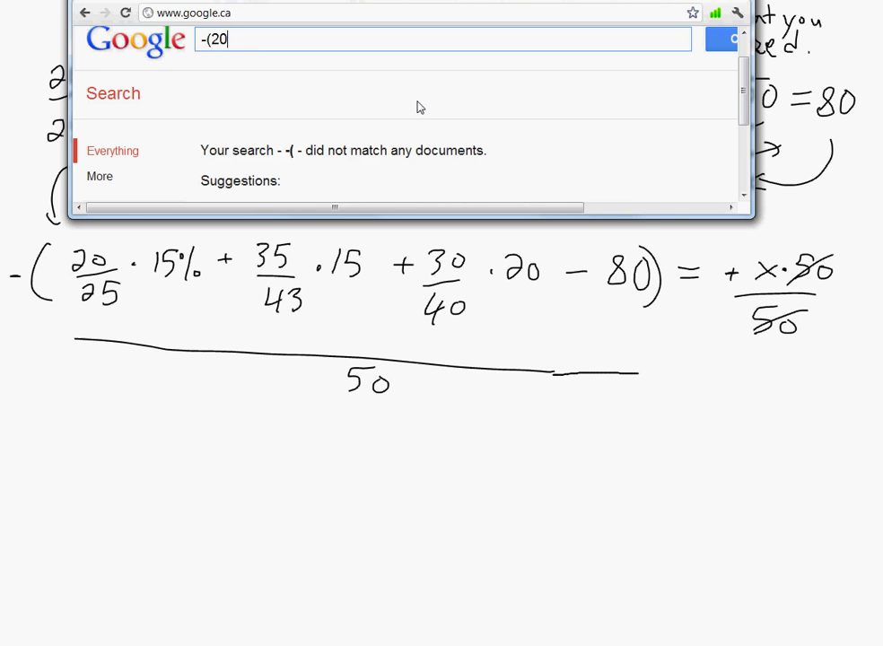
text(/25*15)
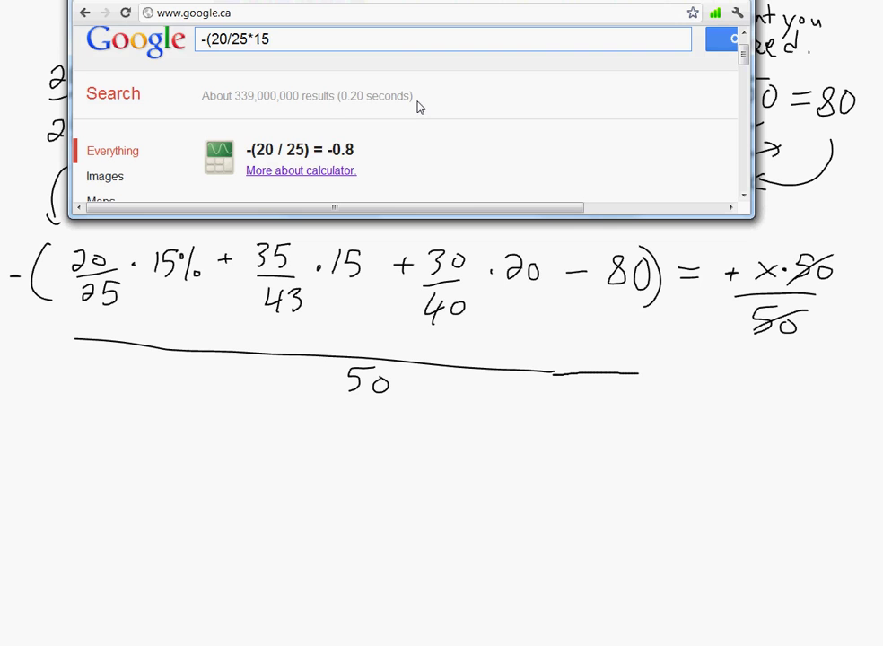
text(+35/)
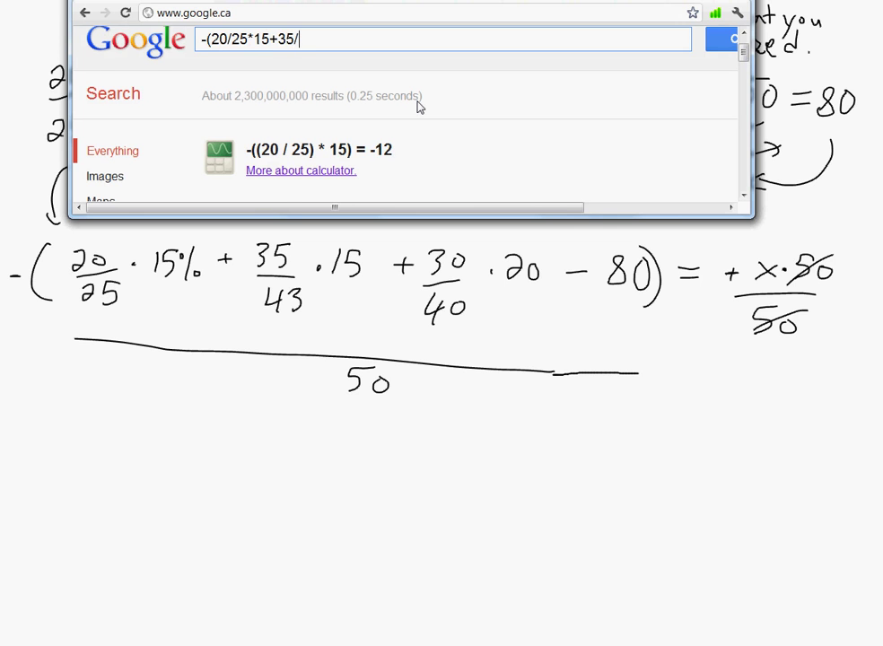
text(43*15+30)
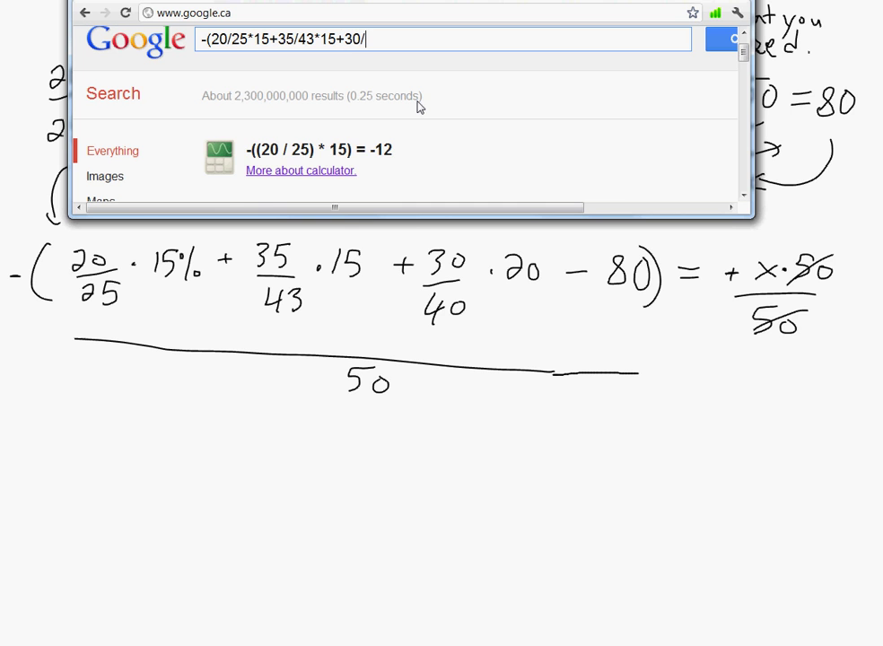
text(/40*)
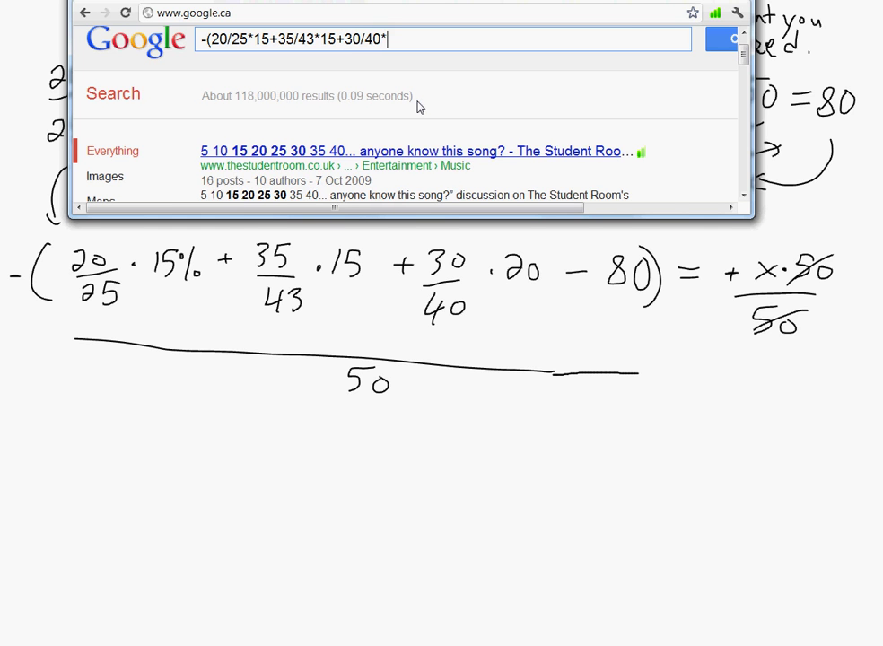
text(20-80)/50=)
Evaluate the expression and highlight the calculator result 0.815813953.
key(Return)
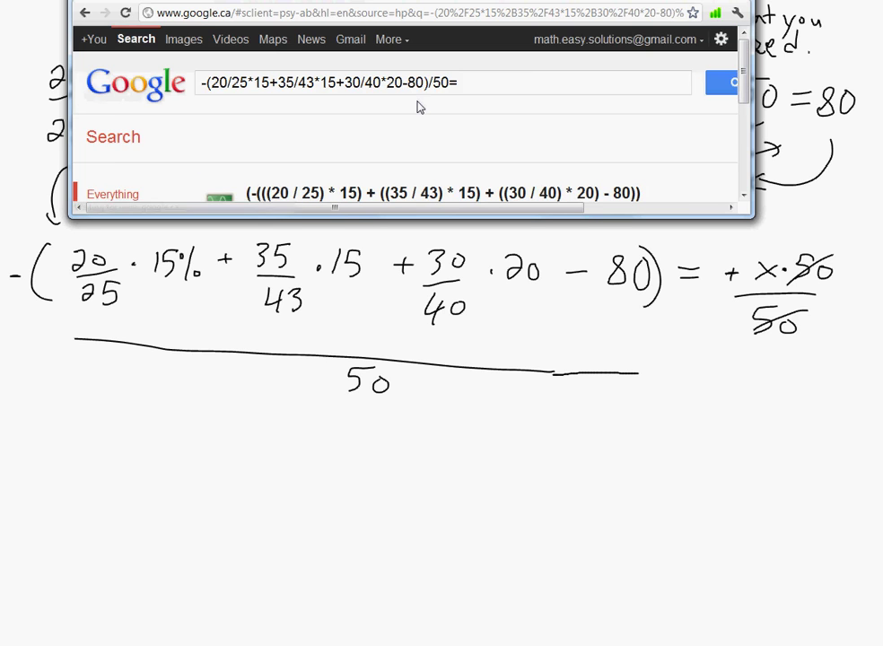
scroll(421, 106, down, 2)
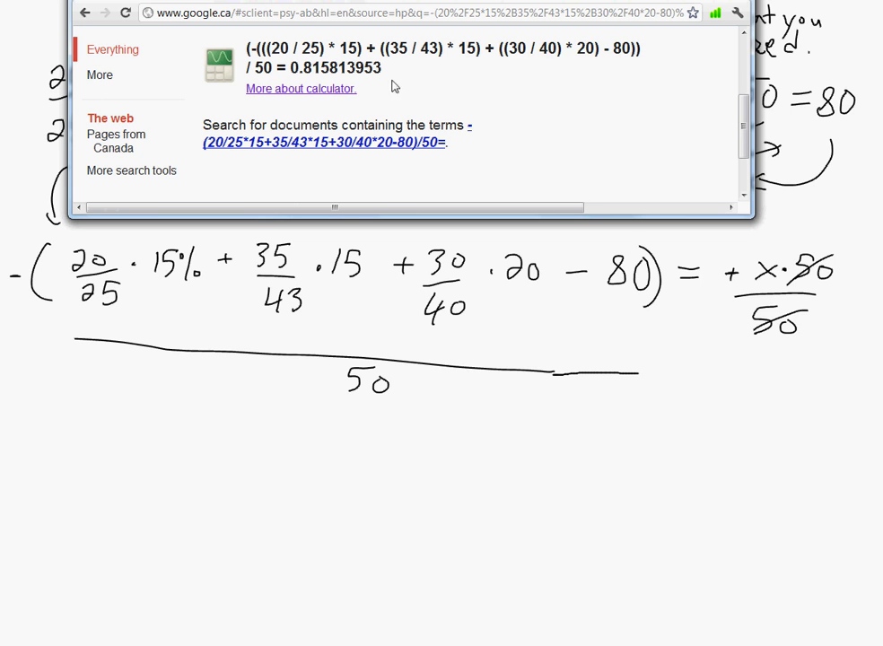
drag(294, 67, 389, 72)
drag(346, 67, 290, 67)
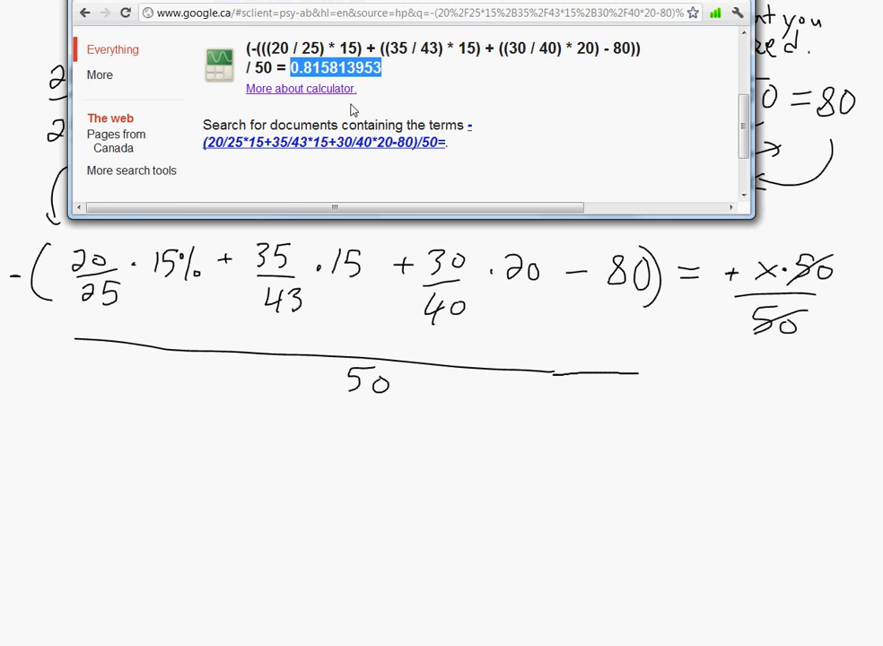
scroll(457, 99, up, 1)
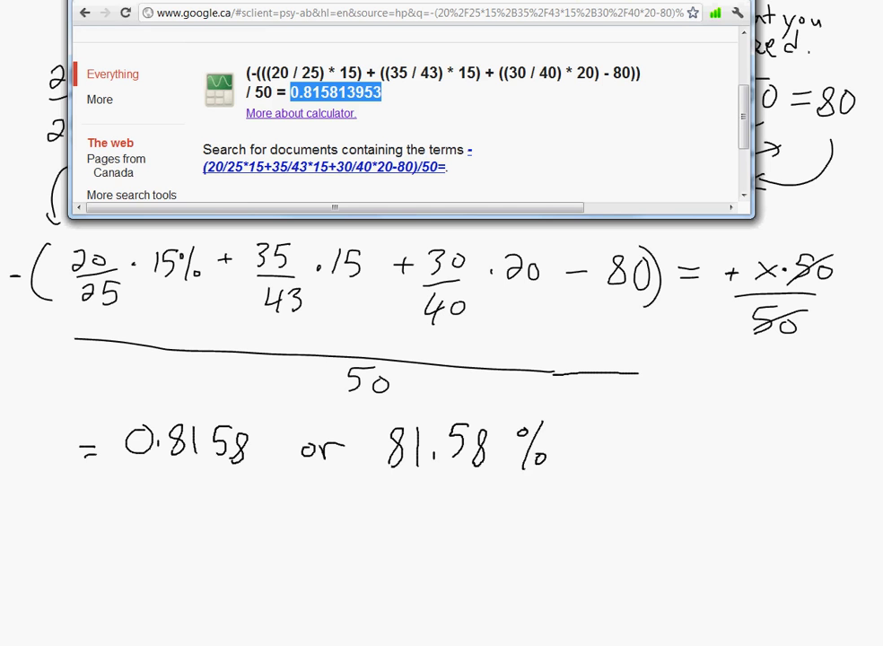
Return to the Final Exam Calculator tab, enlarge the window, and highlight the 81.58% result.
key(ctrl+Tab)
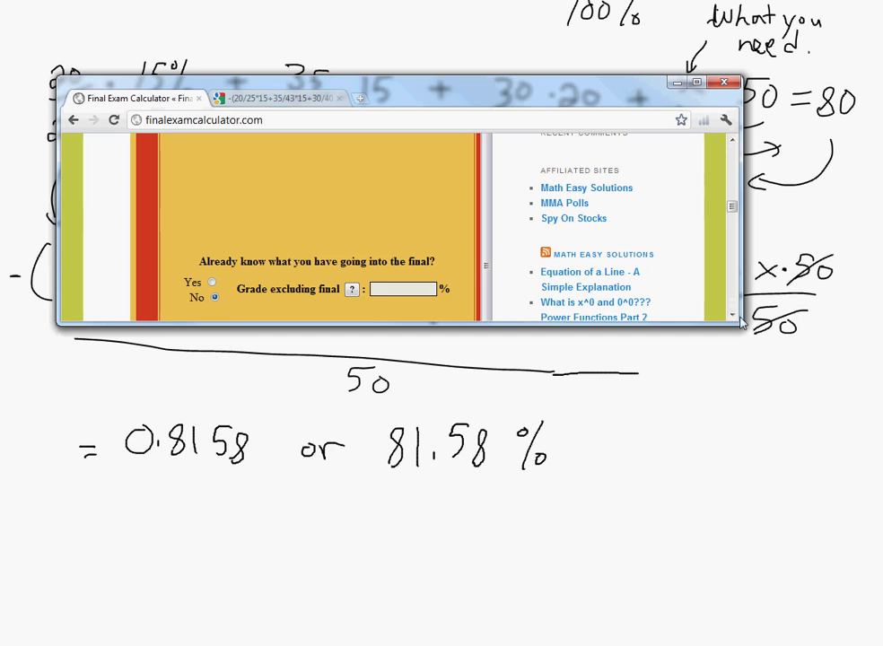
drag(742, 323, 762, 529)
scroll(473, 380, down, 3)
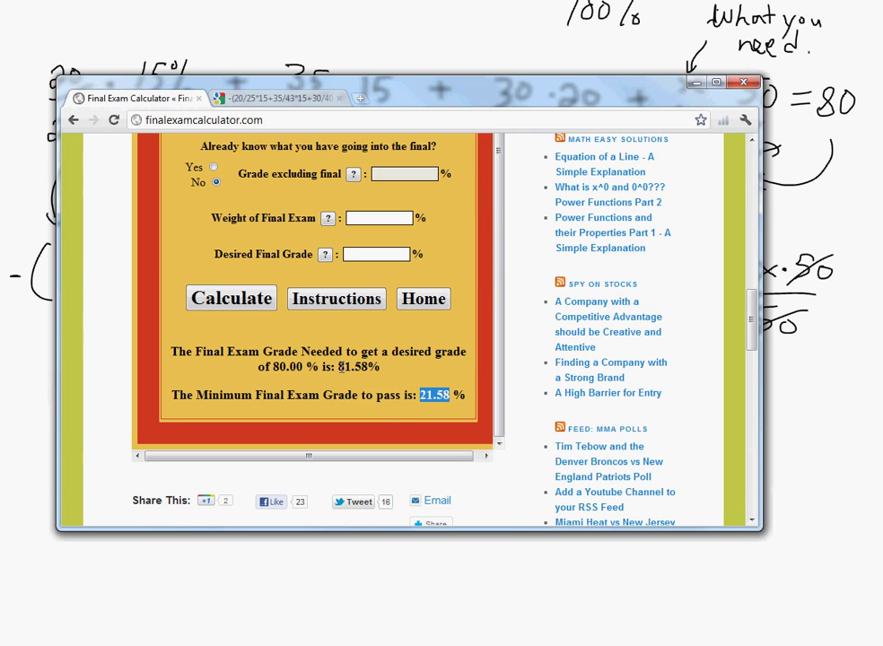
drag(338, 367, 367, 367)
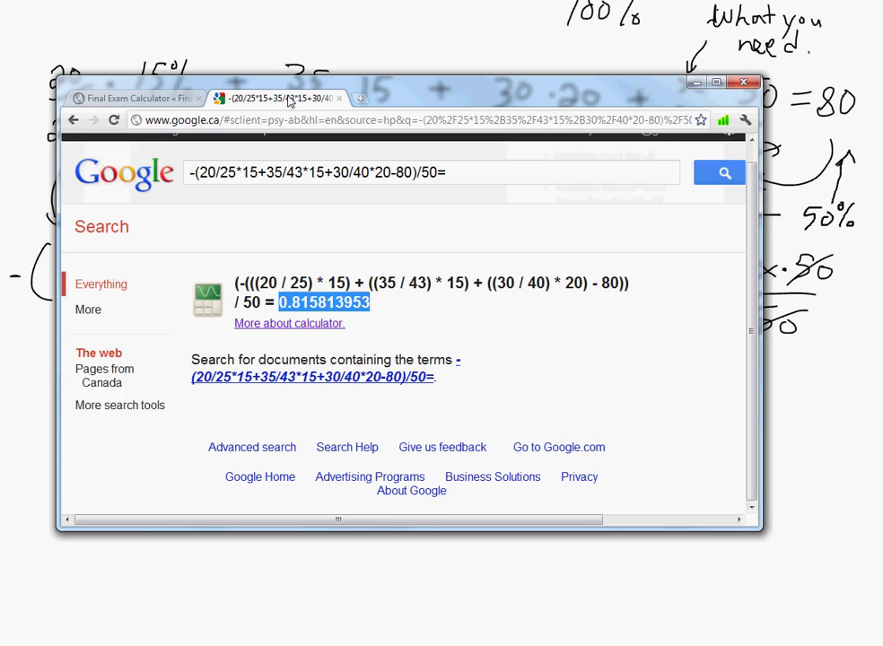
Replace 80 with 50 in the expression to get 0.215813953, then return to the calculator page.
double_click(400, 171)
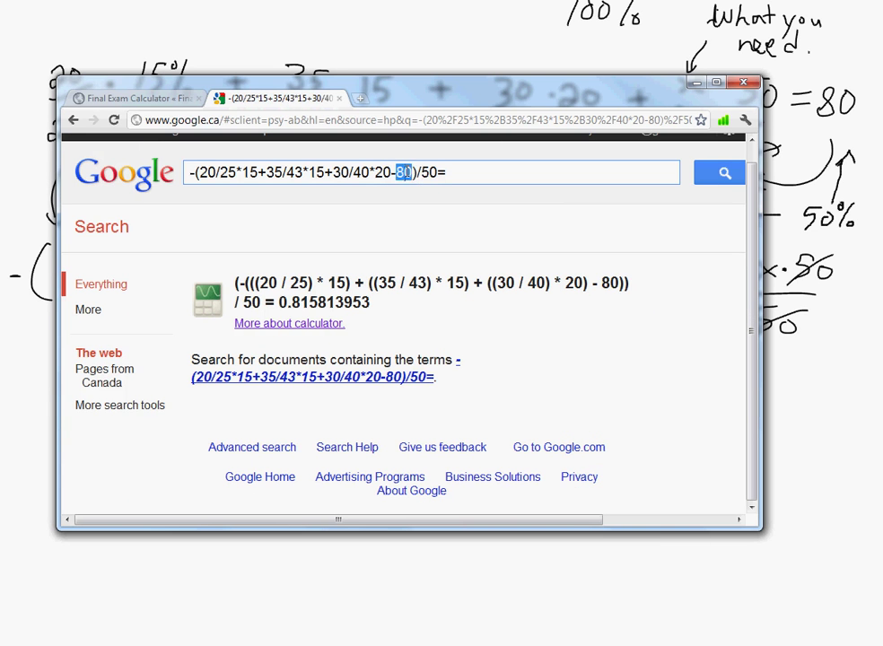
text(50)
key(Return)
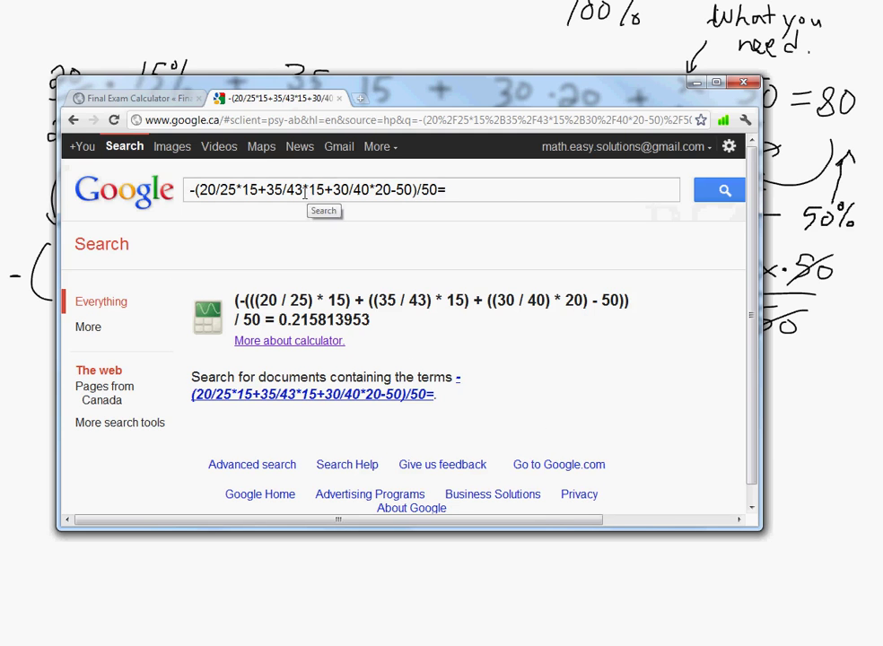
click(134, 98)
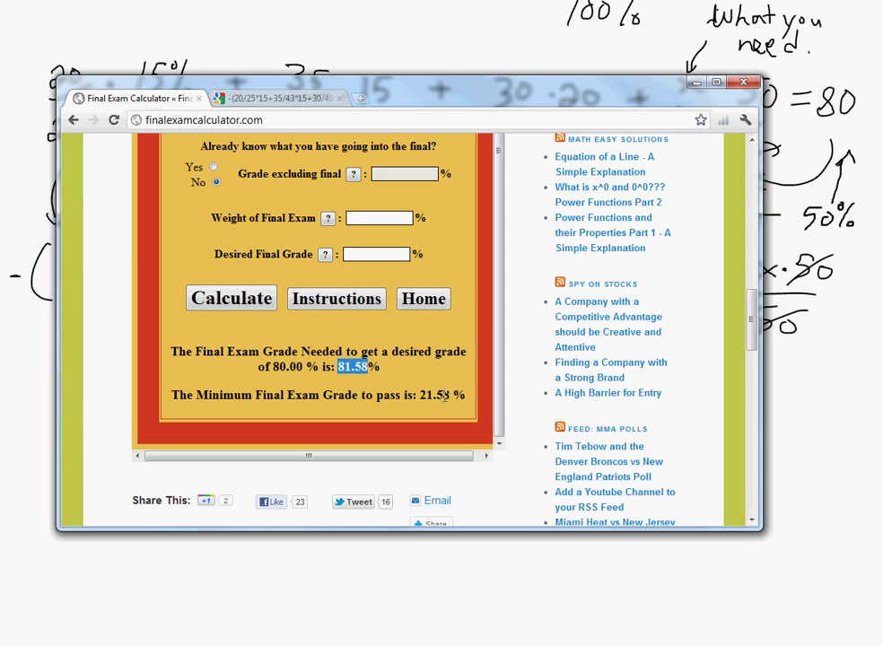
scroll(463, 244, up, 4)
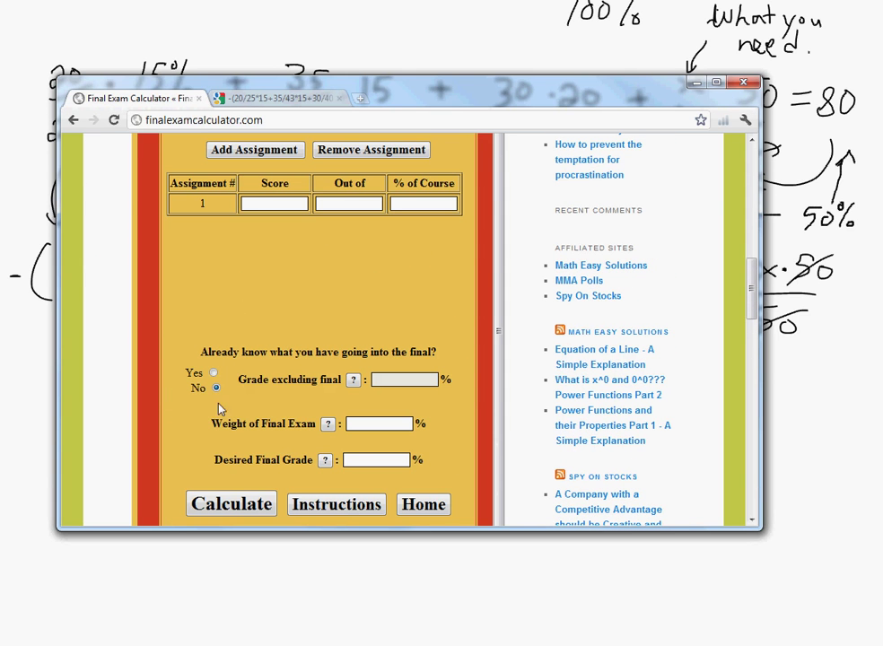
Choose Yes, enter 80% so far, 50% final weight and 85% goal, and calculate.
click(214, 373)
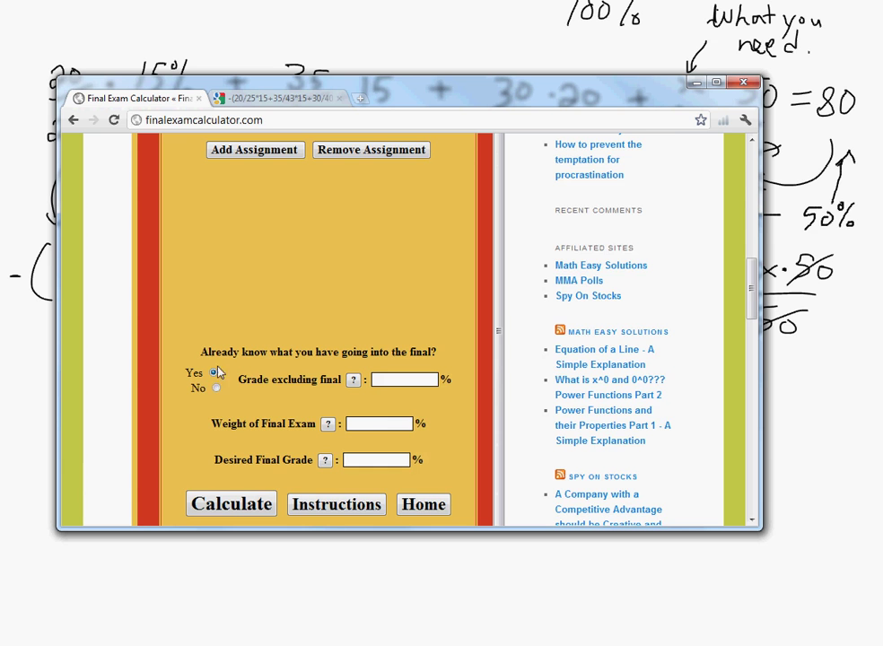
scroll(278, 242, up, 2)
scroll(282, 236, down, 3)
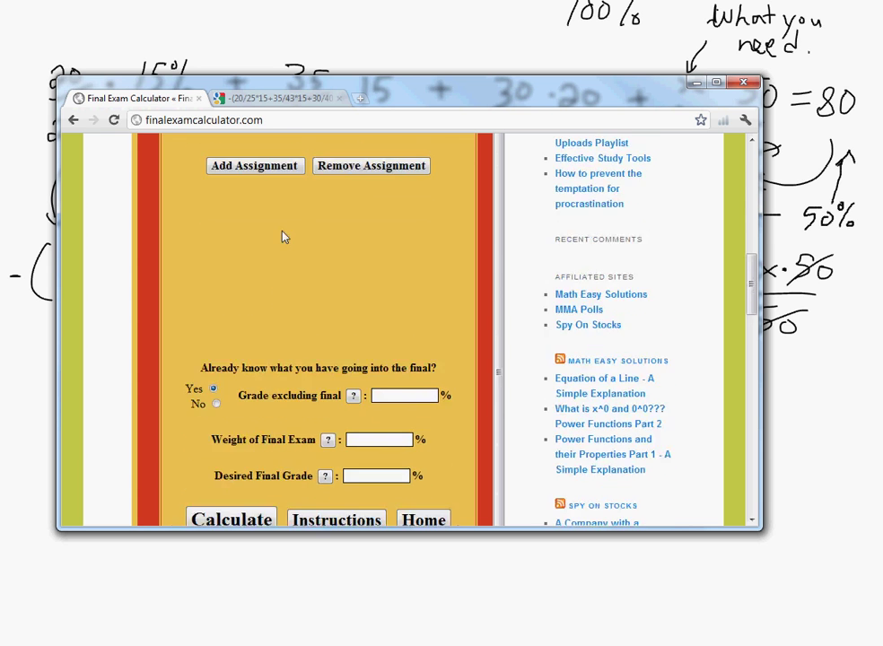
click(406, 279)
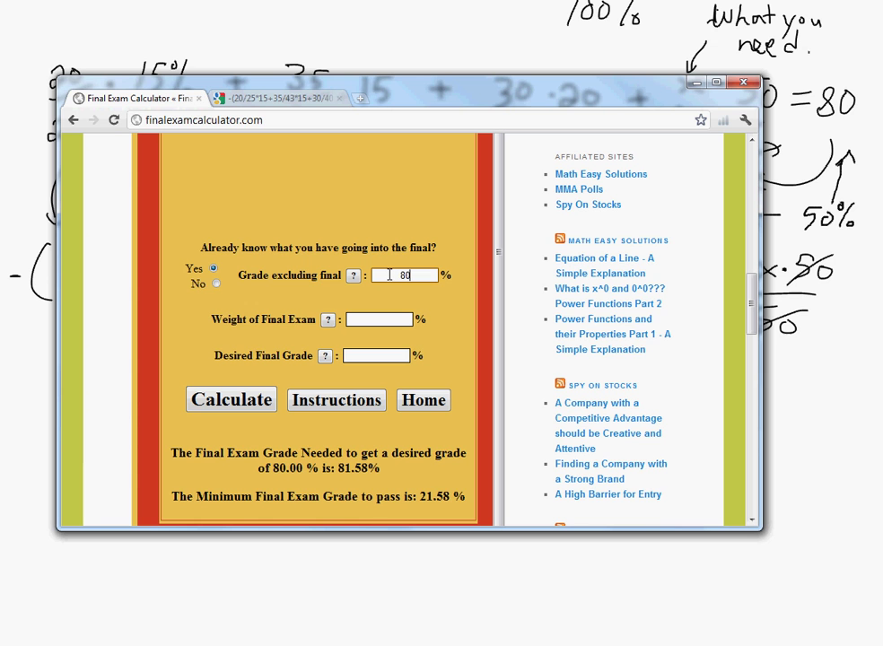
key(Tab)
key(Tab)
text(50)
key(Tab)
key(Tab)
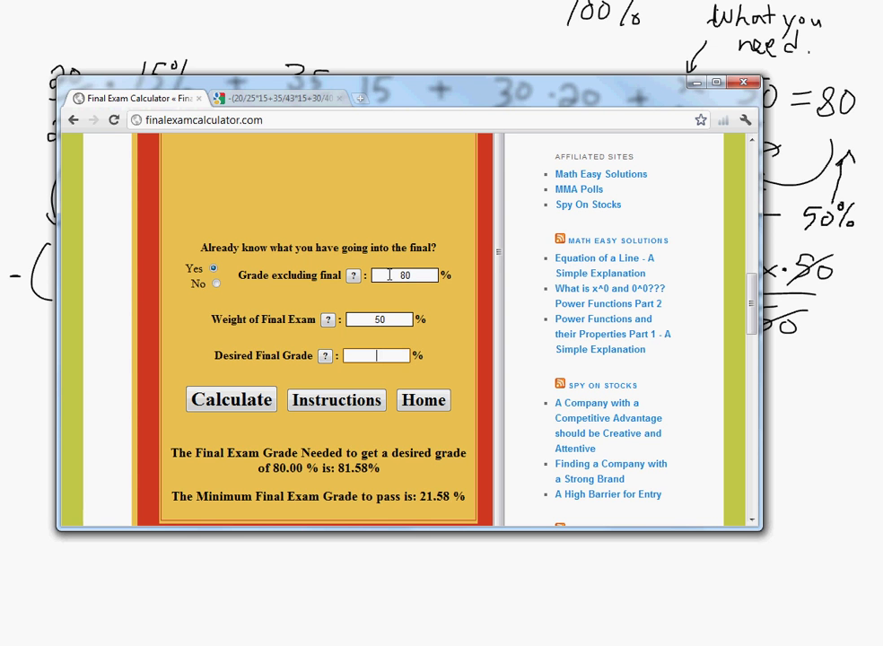
text(85)
click(260, 401)
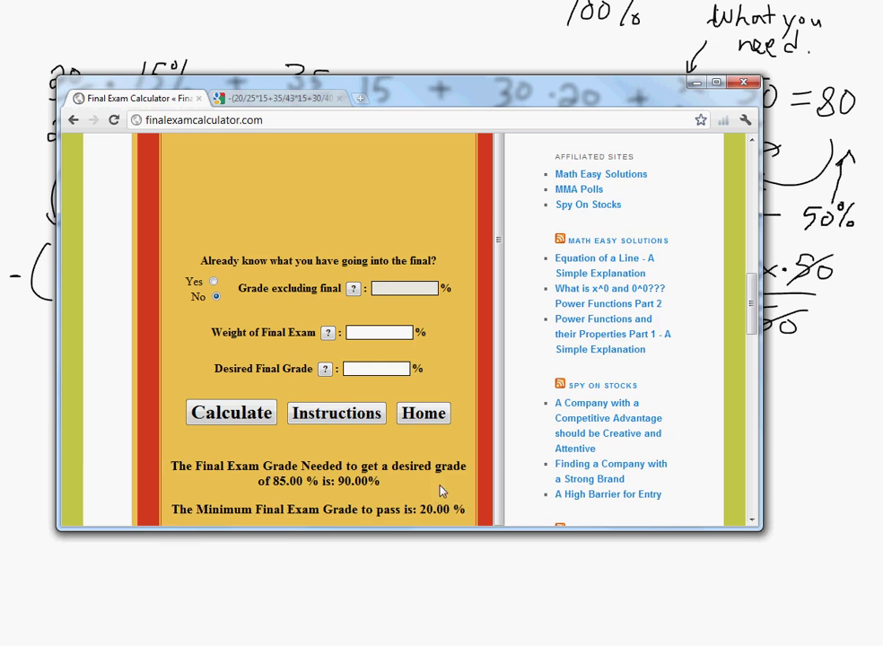
scroll(398, 455, down, 1)
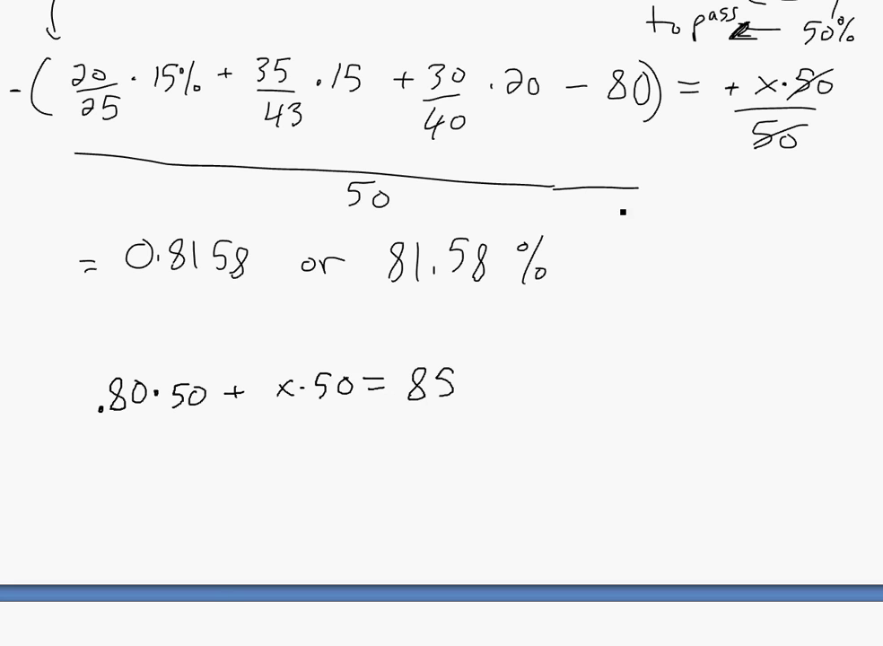
Bring Chrome back over the whiteboard, make the window taller, and scroll to the calculator's top.
key(alt+Tab)
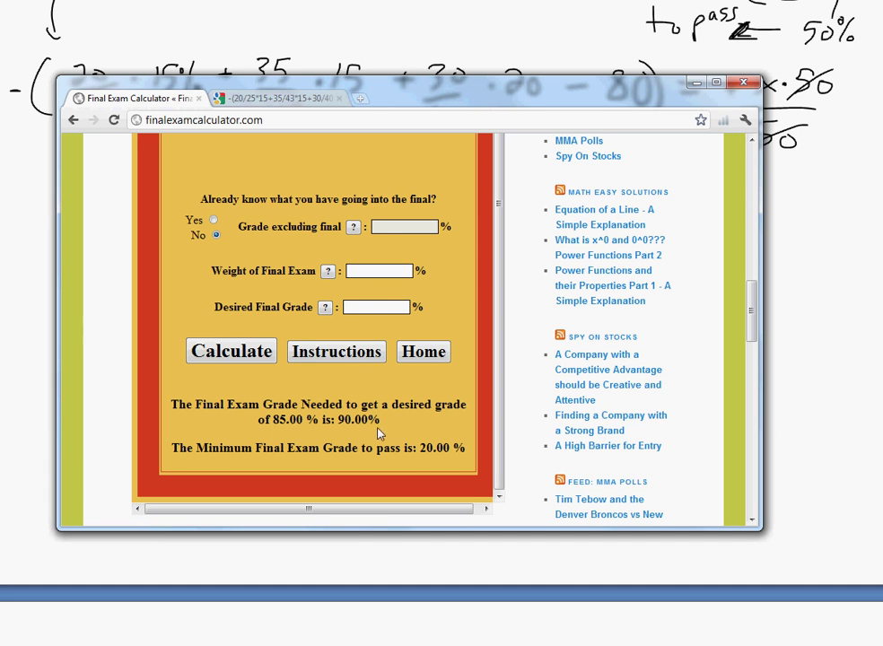
scroll(401, 430, down, 1)
scroll(401, 430, down, 1)
scroll(420, 346, up, 1)
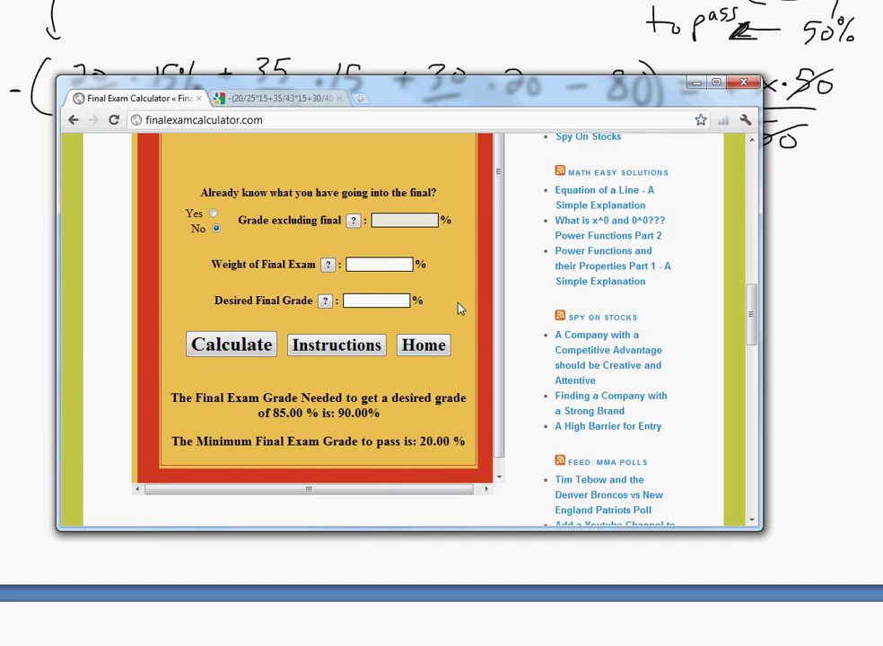
scroll(460, 307, up, 1)
scroll(458, 314, up, 1)
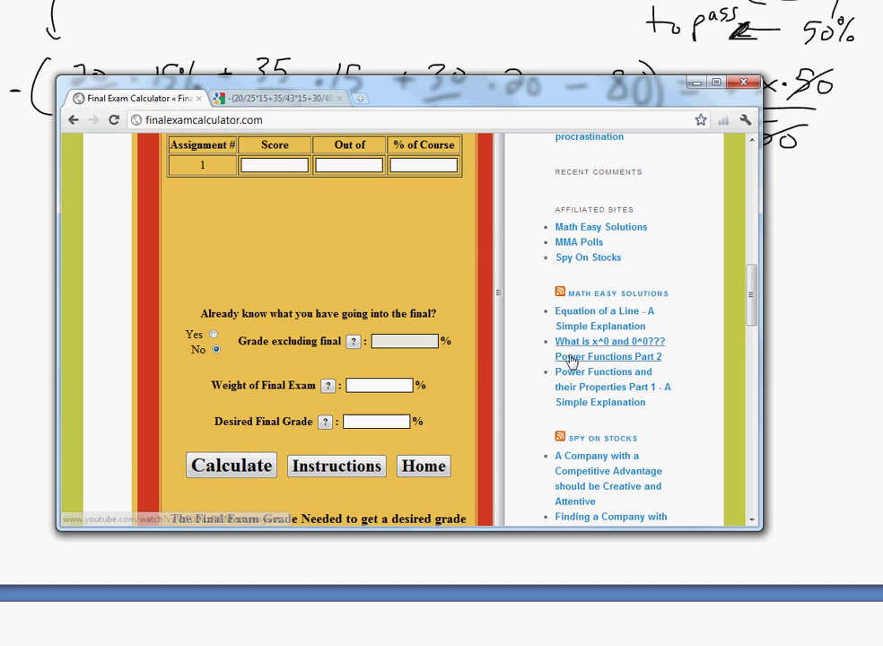
drag(468, 78, 470, 15)
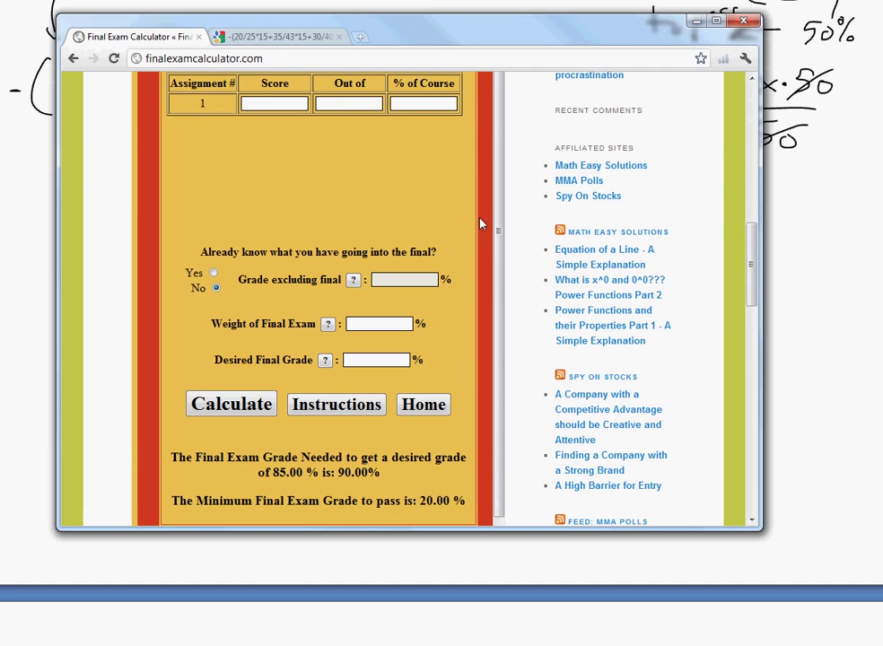
drag(752, 250, 728, 232)
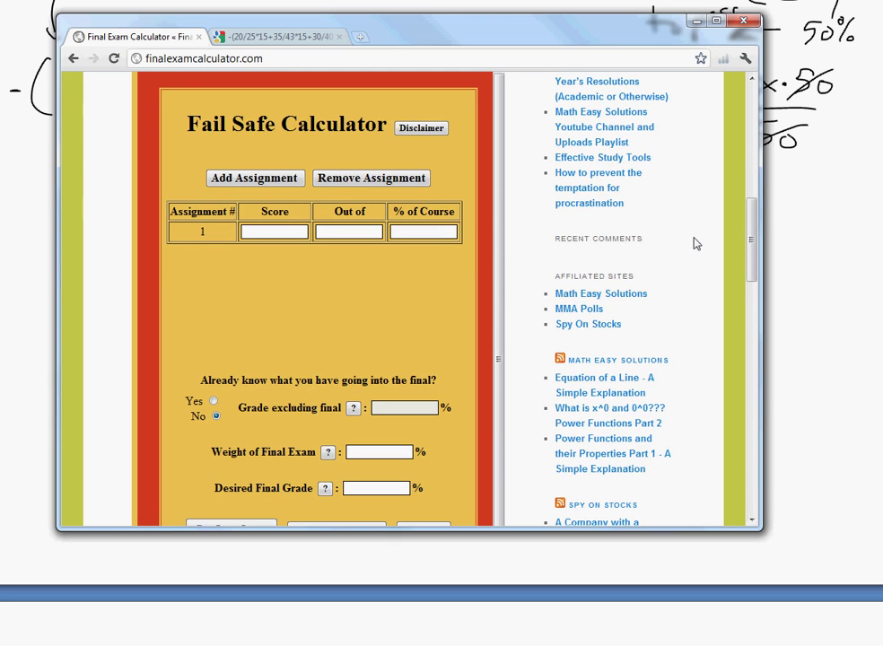